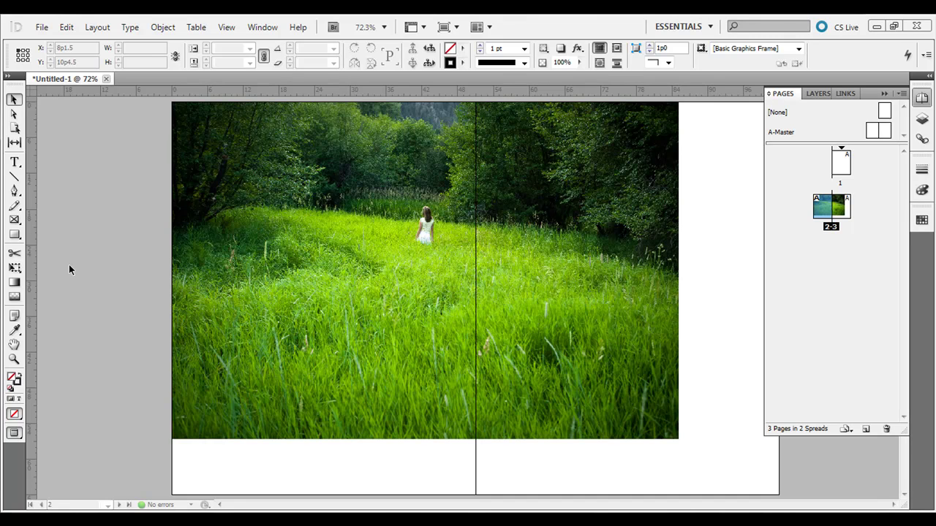
# Switch to the Rectangle Frame tool with the meadow photo placed across spread 2-3
pyautogui.click(14, 236)
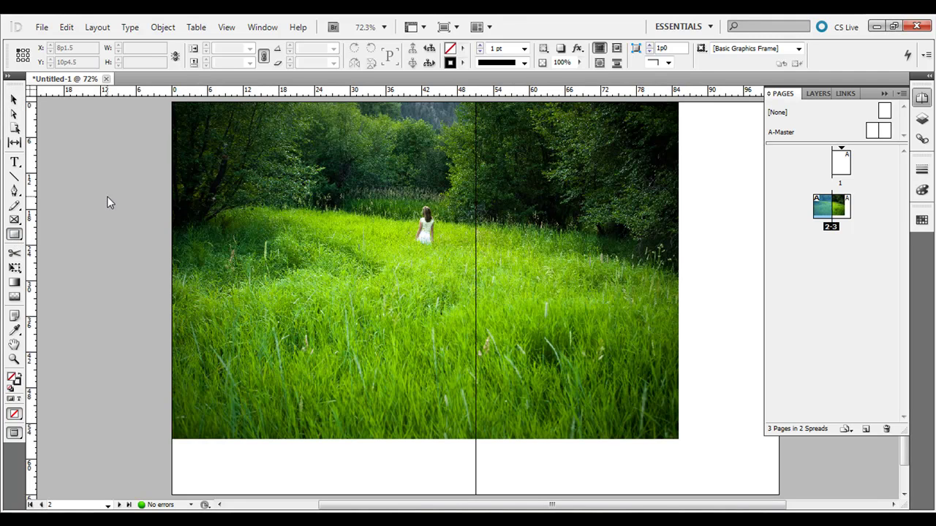
# Draw a rectangle frame over the whole spread and fill it solid green (C80 Y100)
pyautogui.click(15, 236)
pyautogui.click(58, 235)
pyautogui.moveTo(162, 101); pyautogui.dragTo(786, 499)
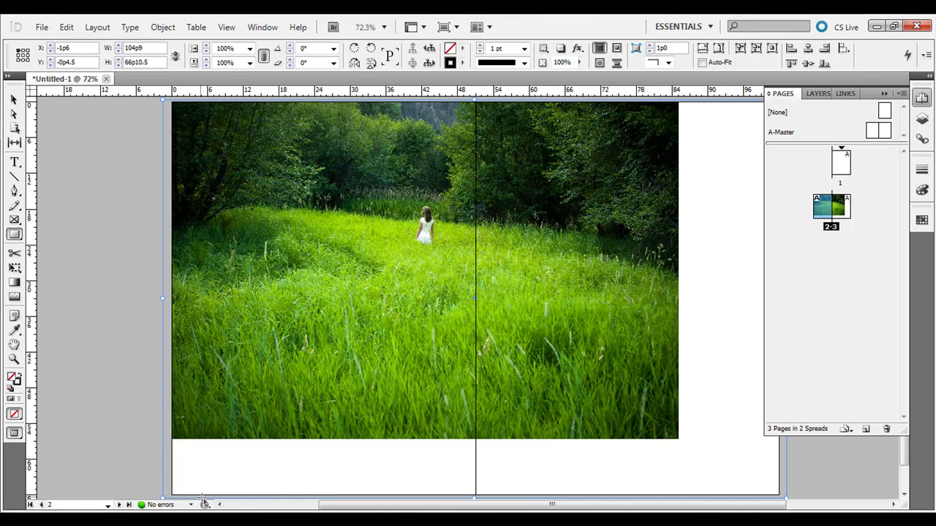
pyautogui.click(19, 375)
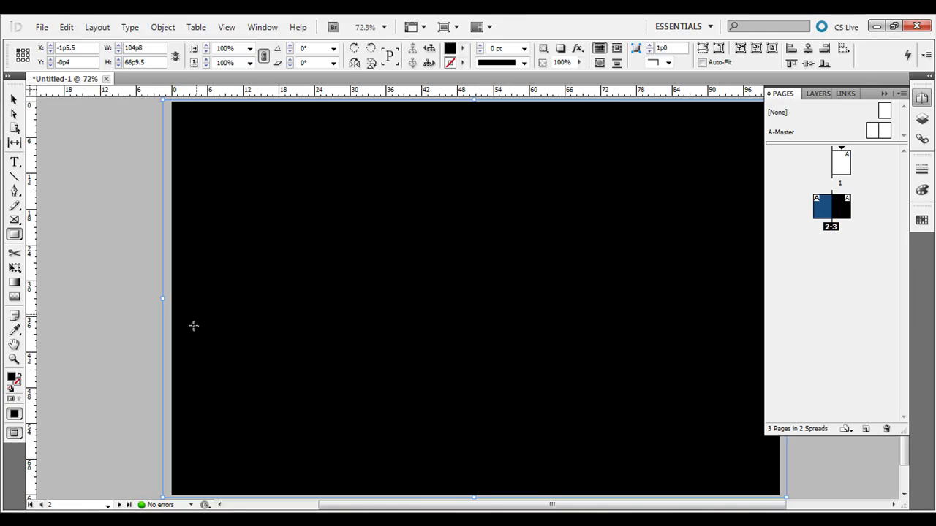
pyautogui.doubleClick(12, 378)
pyautogui.moveTo(409, 289)
pyautogui.mouseDown()
pyautogui.moveTo(368, 320)
pyautogui.moveTo(359, 273)
pyautogui.moveTo(320, 234)
pyautogui.moveTo(317, 261)
pyautogui.moveTo(326, 242)
pyautogui.mouseUp()
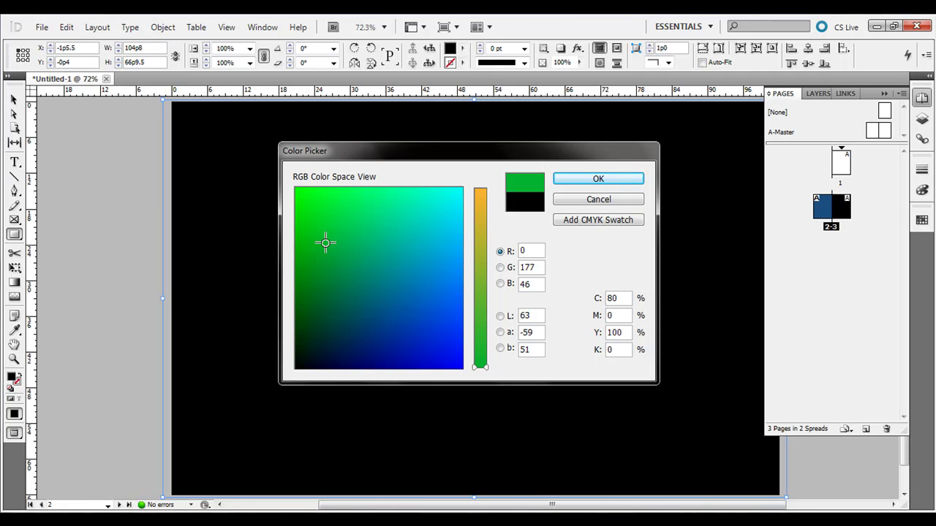
pyautogui.click(612, 178)
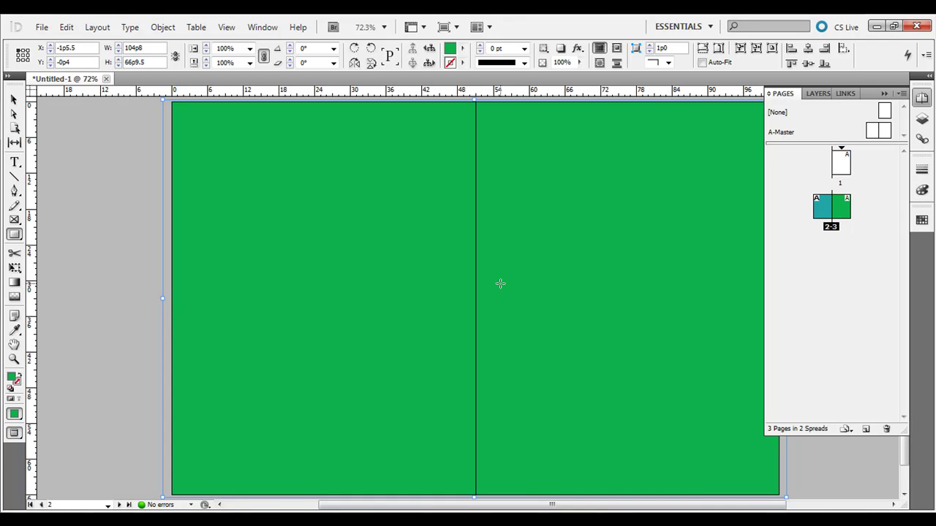
# Send the green rectangle to the back with Object > Arrange > Send to Back
pyautogui.click(161, 28)
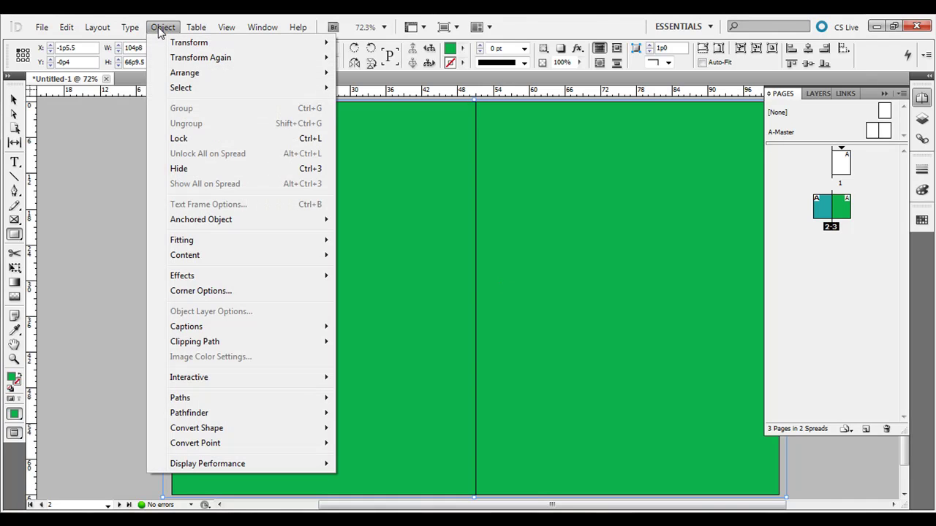
pyautogui.moveTo(192, 76)
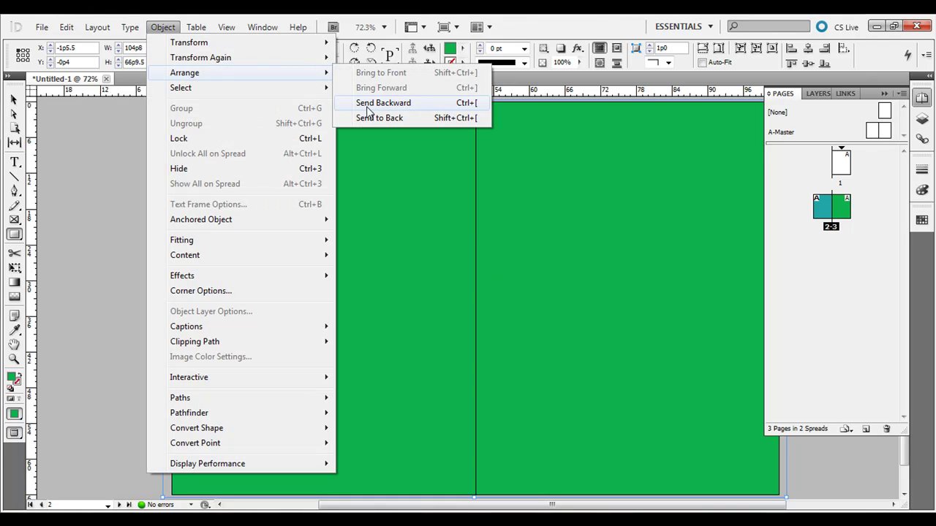
pyautogui.click(439, 120)
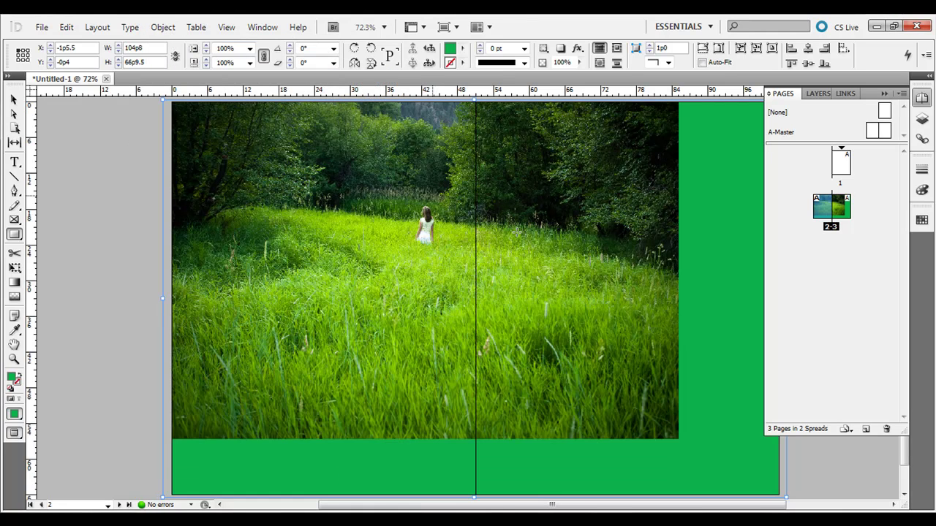
# In Normal mode, drag the green rectangle's left edge into the pasteboard, then return to Preview
pyautogui.click(14, 434)
pyautogui.click(54, 433)
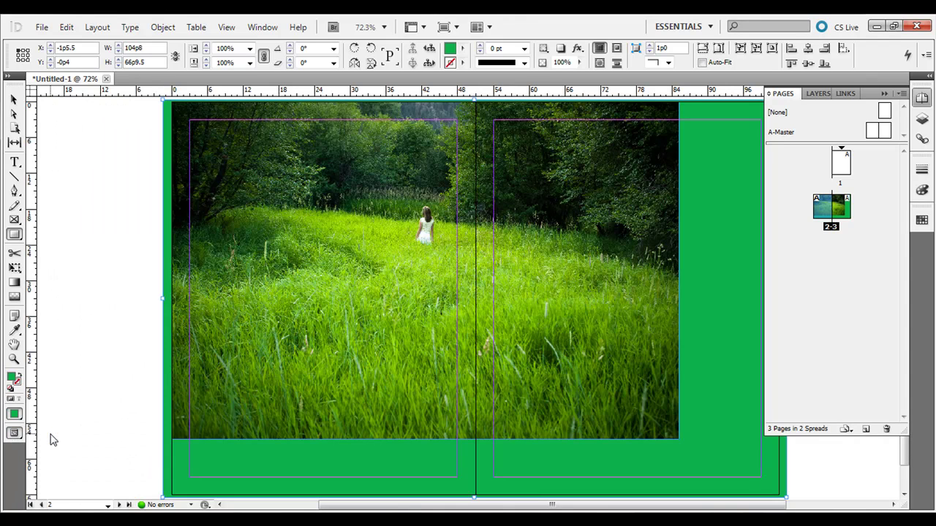
pyautogui.click(15, 100)
pyautogui.moveTo(162, 298); pyautogui.dragTo(80, 299)
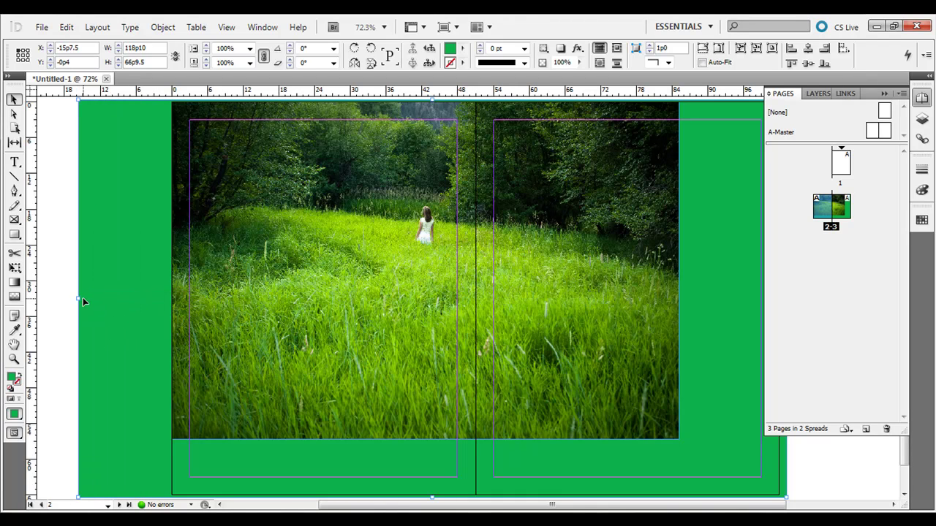
pyautogui.moveTo(79, 298); pyautogui.dragTo(69, 298)
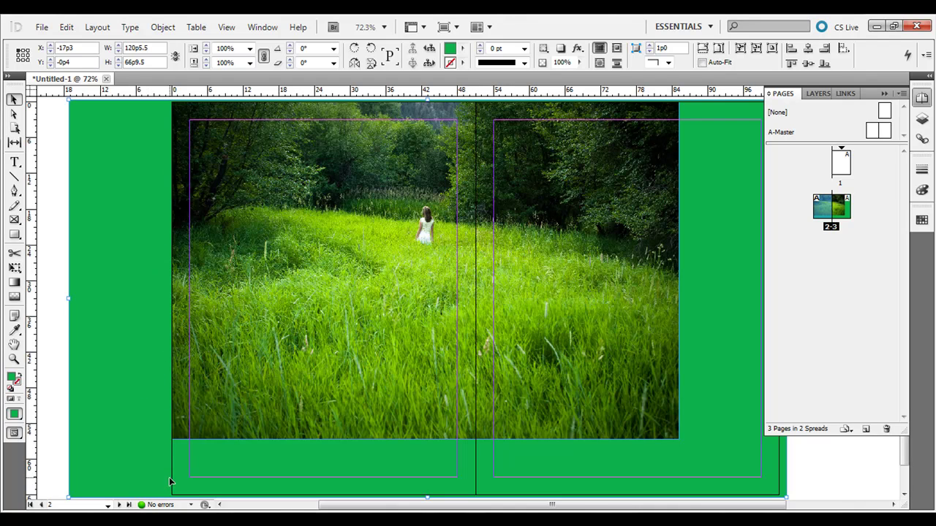
pyautogui.click(15, 434)
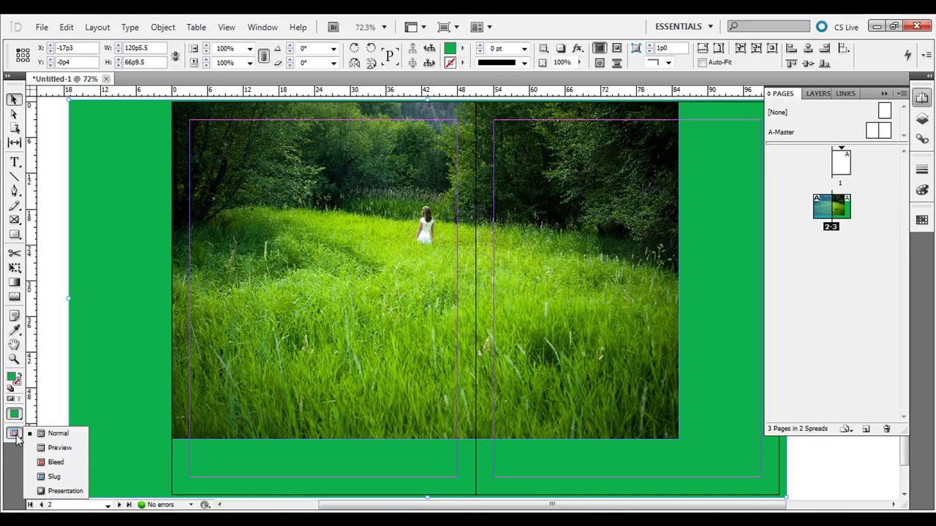
pyautogui.click(61, 448)
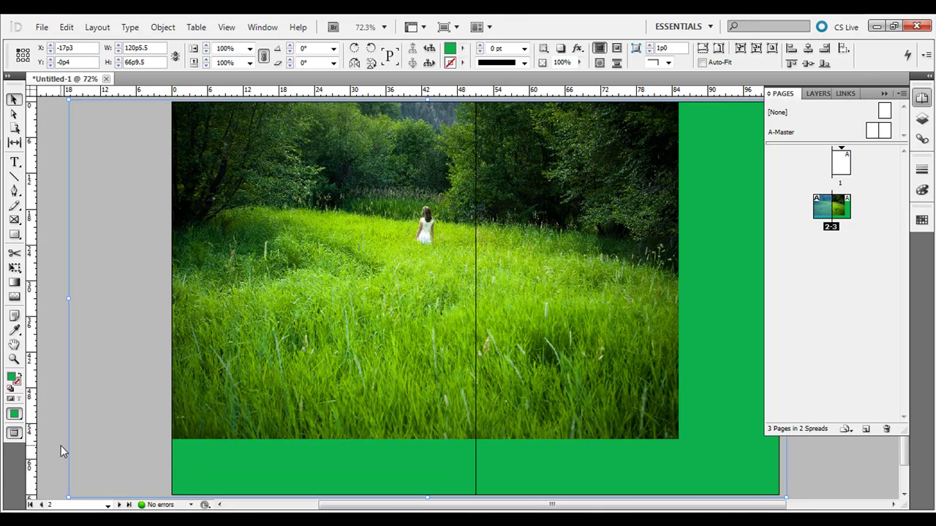
pyautogui.click(51, 288)
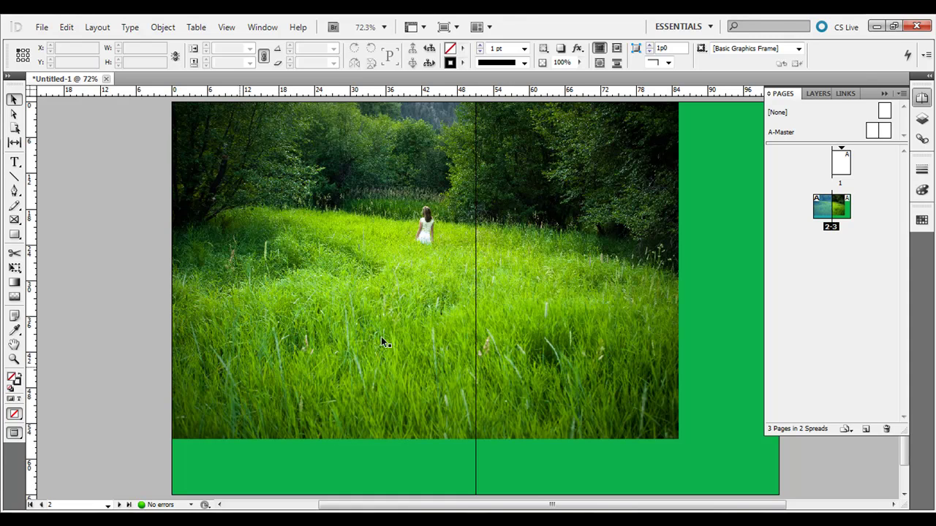
# Scale the meadow photo down from its corner so it covers only the upper-left area
pyautogui.click(635, 398)
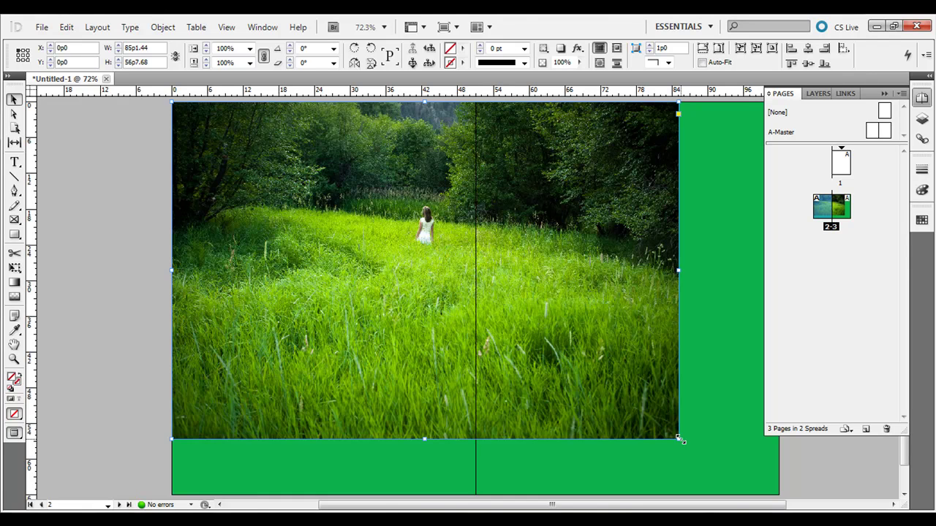
pyautogui.moveTo(679, 437); pyautogui.dragTo(572, 366)
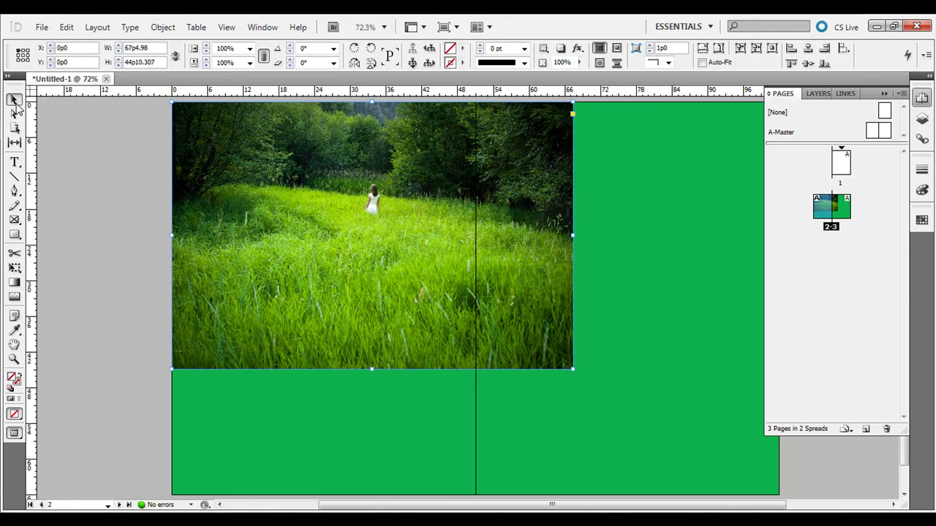
pyautogui.click(87, 174)
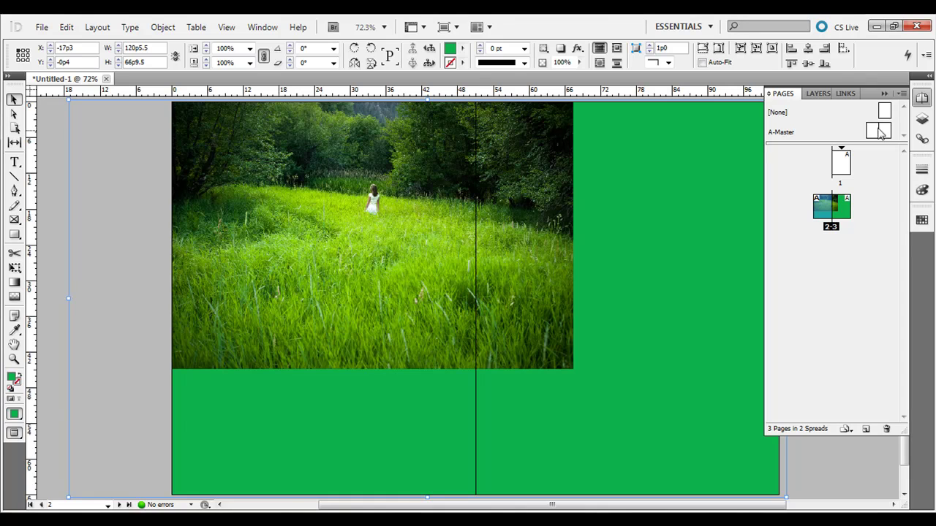
pyautogui.click(15, 237)
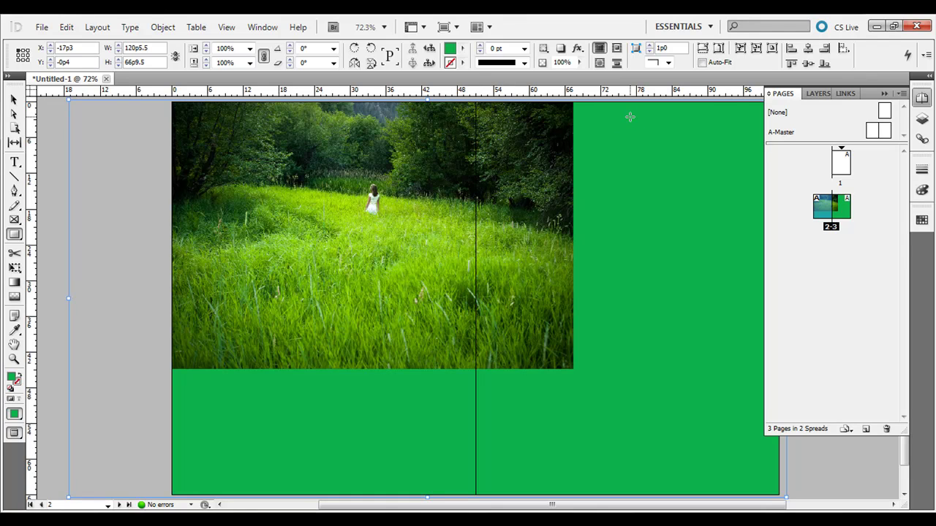
# Draw a title box and fill it with the background's green using the Eyedropper
pyautogui.moveTo(629, 117); pyautogui.dragTo(374, 166)
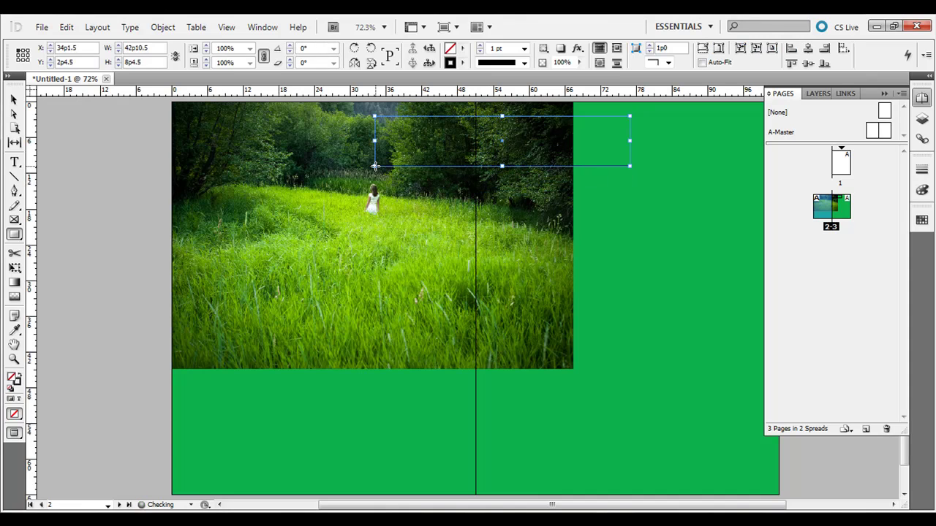
pyautogui.click(21, 375)
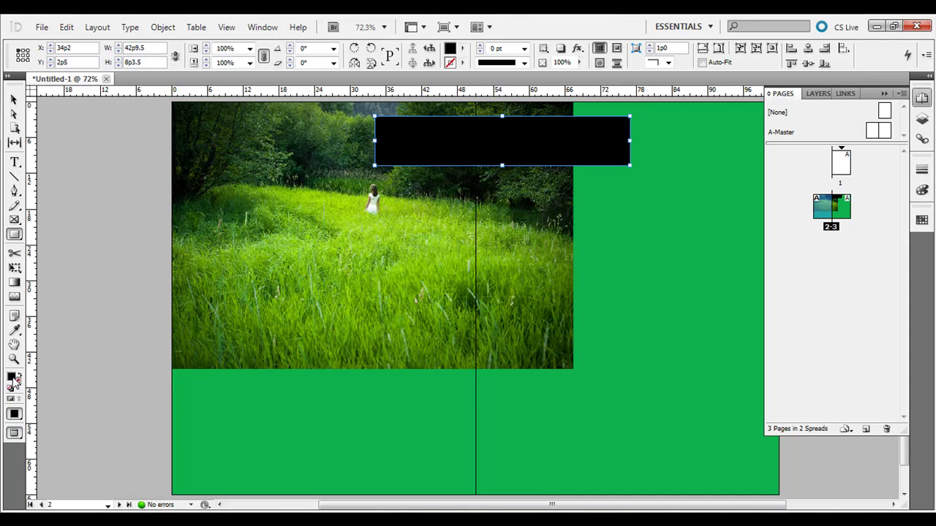
pyautogui.doubleClick(13, 379)
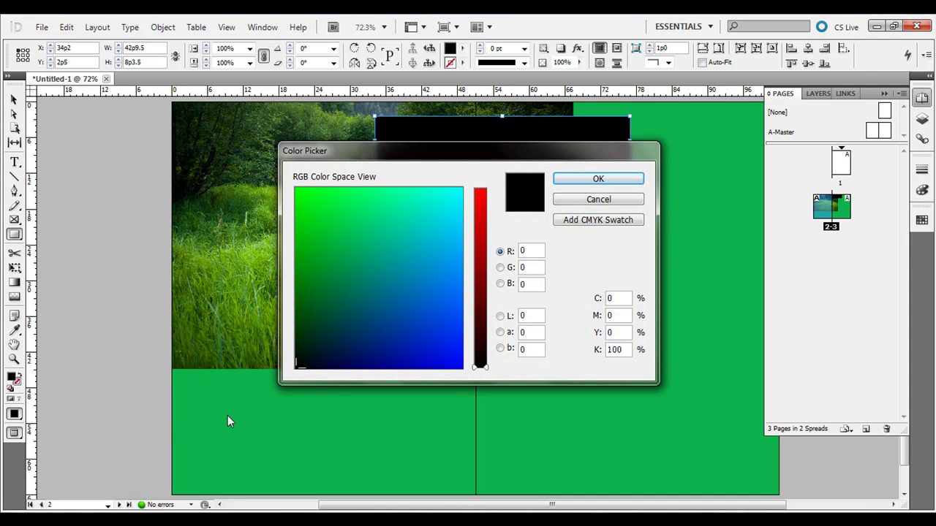
pyautogui.click(567, 199)
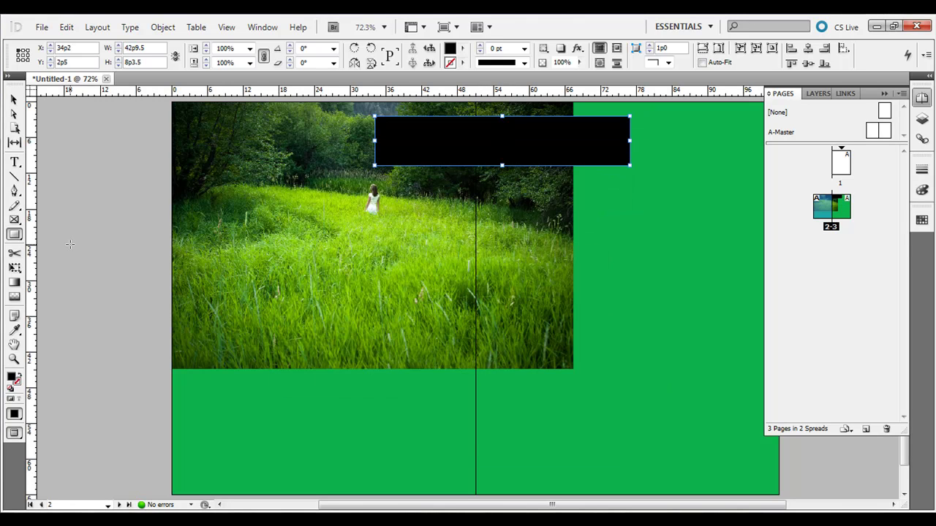
pyautogui.click(15, 333)
pyautogui.click(317, 408)
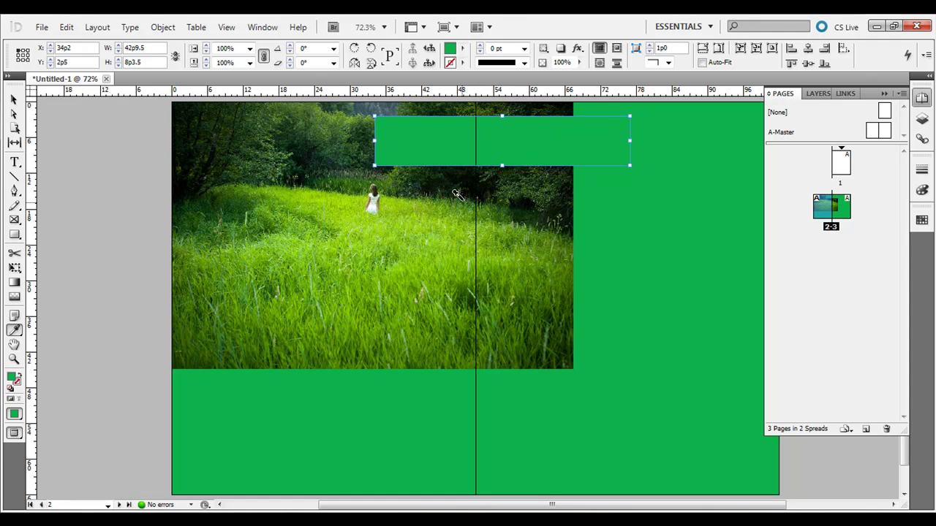
# Resize the green title box and move it over the left half of the photo
pyautogui.click(14, 100)
pyautogui.click(125, 162)
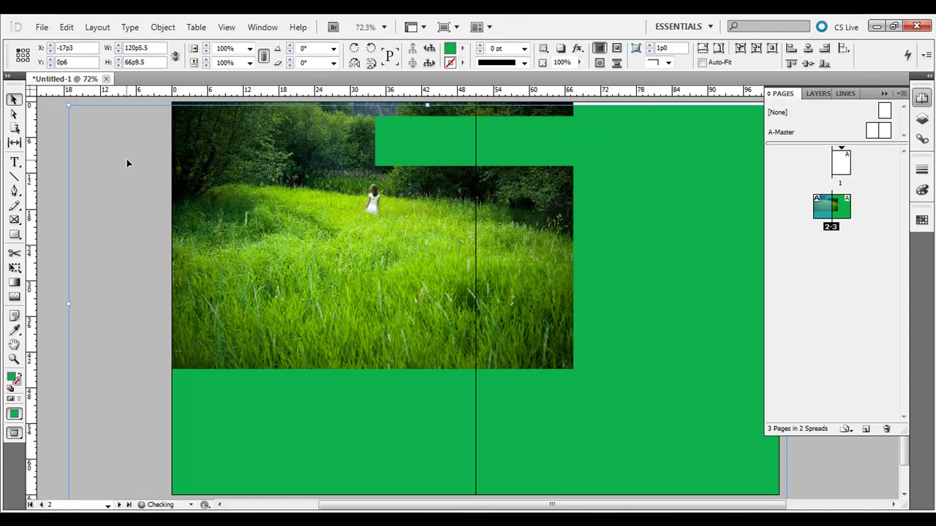
pyautogui.click(581, 120)
pyautogui.moveTo(629, 166); pyautogui.dragTo(445, 283)
# Type the heading 'Feature Story Title Here' in a new text frame
pyautogui.click(15, 163)
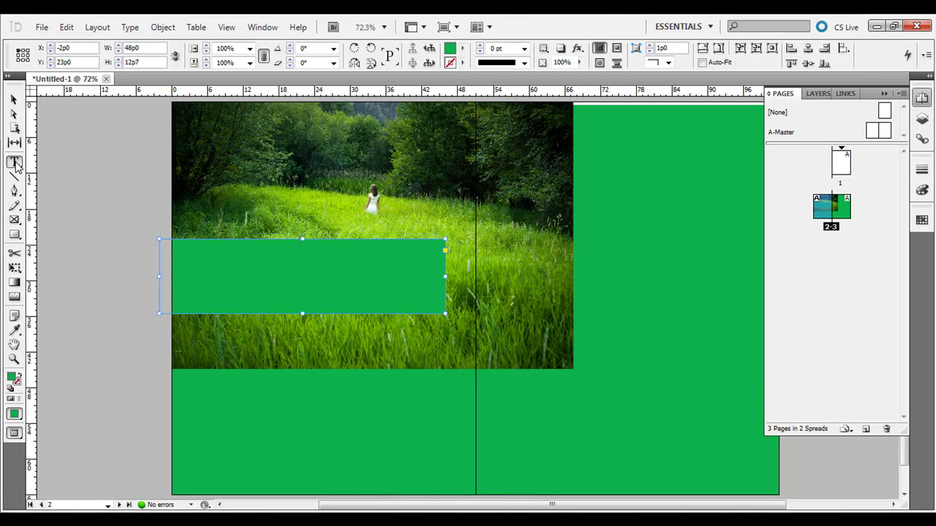
pyautogui.moveTo(114, 209); pyautogui.dragTo(314, 295)
pyautogui.hotkey('ctrl', 'z')
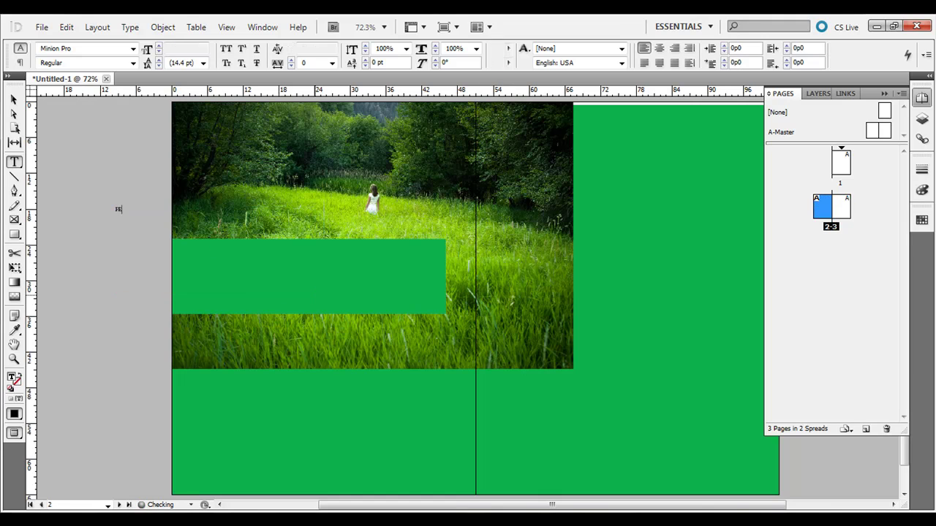
pyautogui.write('FEa')
pyautogui.press('BackSpace')
pyautogui.press('BackSpace')
pyautogui.write('eature Story Title H')
# Make the heading white at 60 pt and move its frame onto the green bar
pyautogui.hotkey('ctrl', 'a')
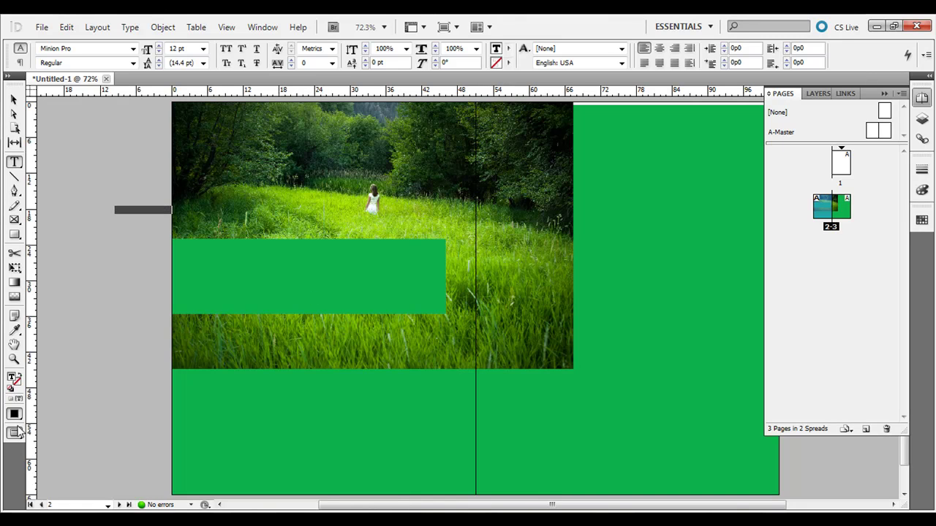
pyautogui.doubleClick(13, 380)
pyautogui.moveTo(396, 258); pyautogui.dragTo(499, 149)
pyautogui.click(574, 177)
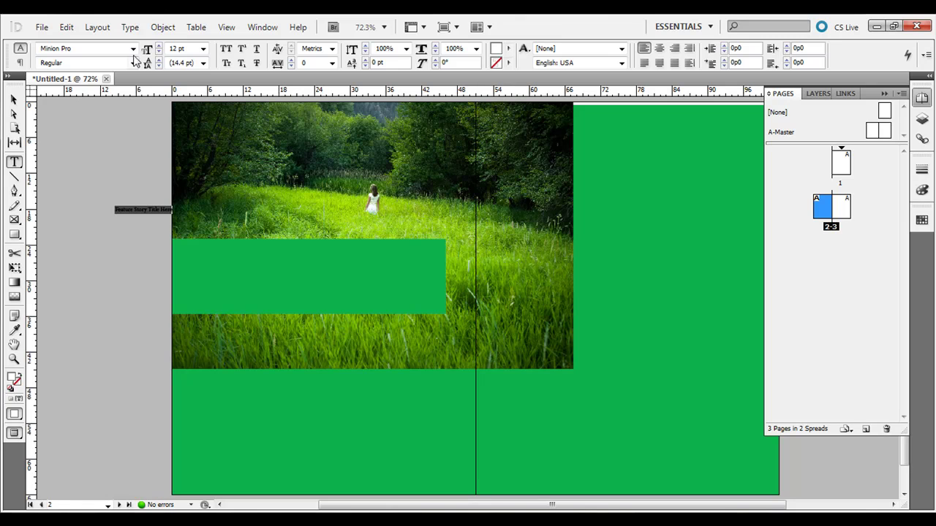
pyautogui.click(201, 48)
pyautogui.click(194, 183)
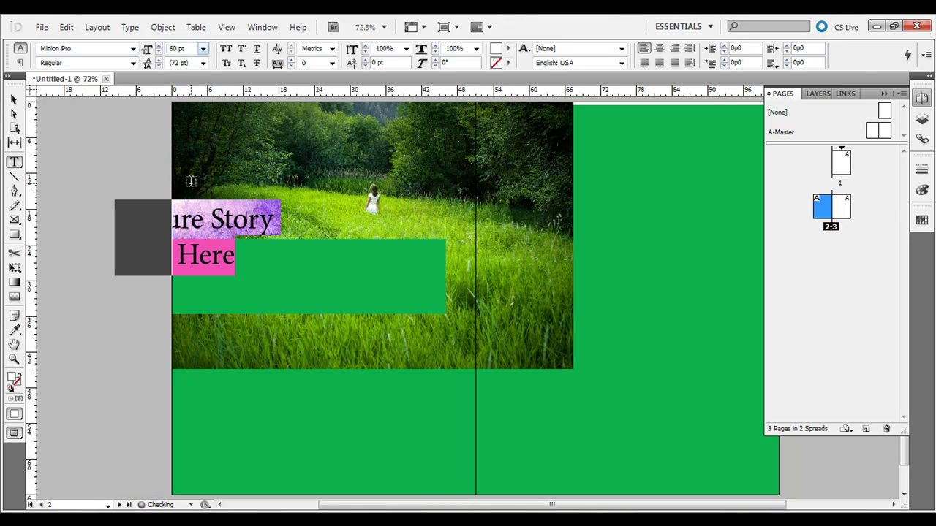
pyautogui.press('Escape')
pyautogui.moveTo(241, 220); pyautogui.dragTo(311, 258)
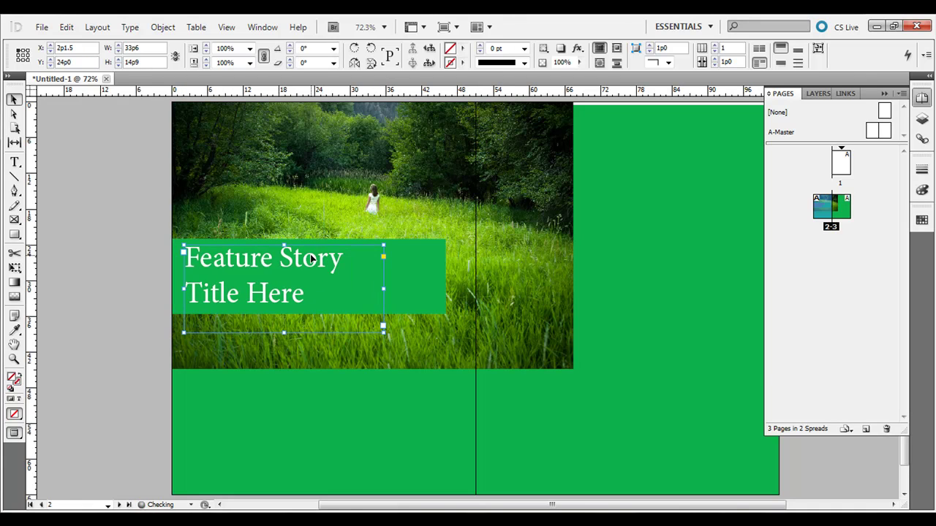
pyautogui.click(104, 180)
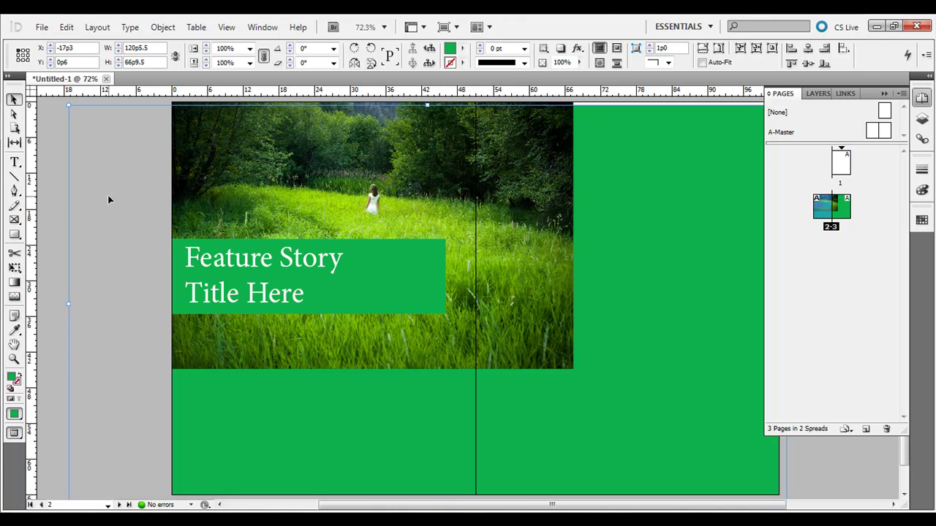
# Lower the green title box's opacity to 50% in the Effects panel
pyautogui.click(51, 208)
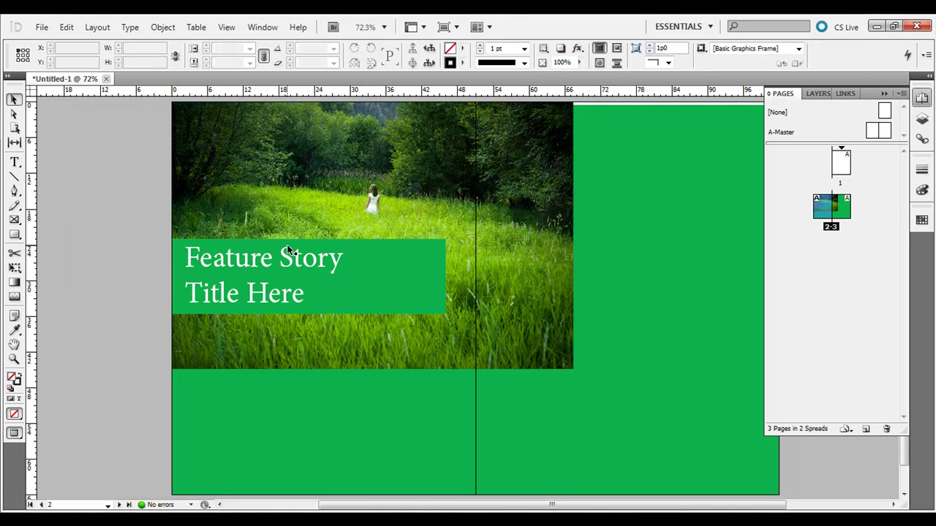
pyautogui.click(429, 257)
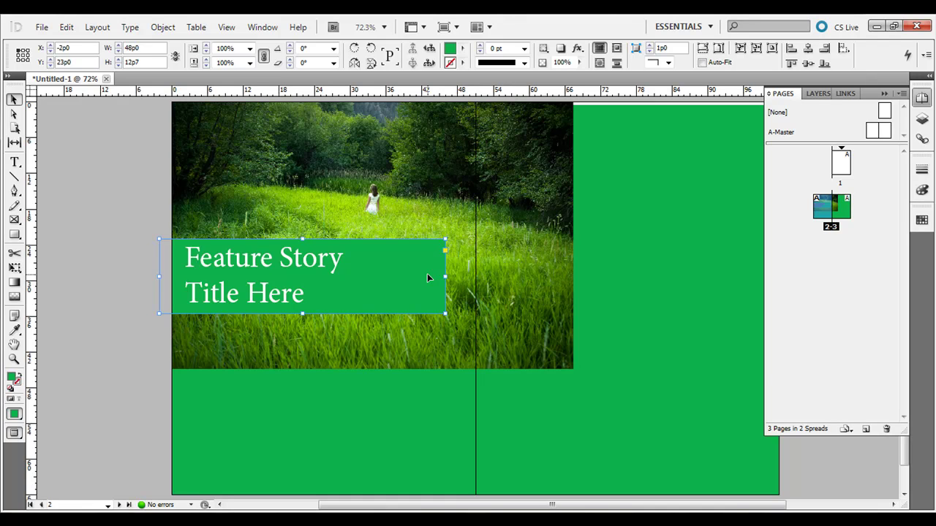
pyautogui.click(262, 29)
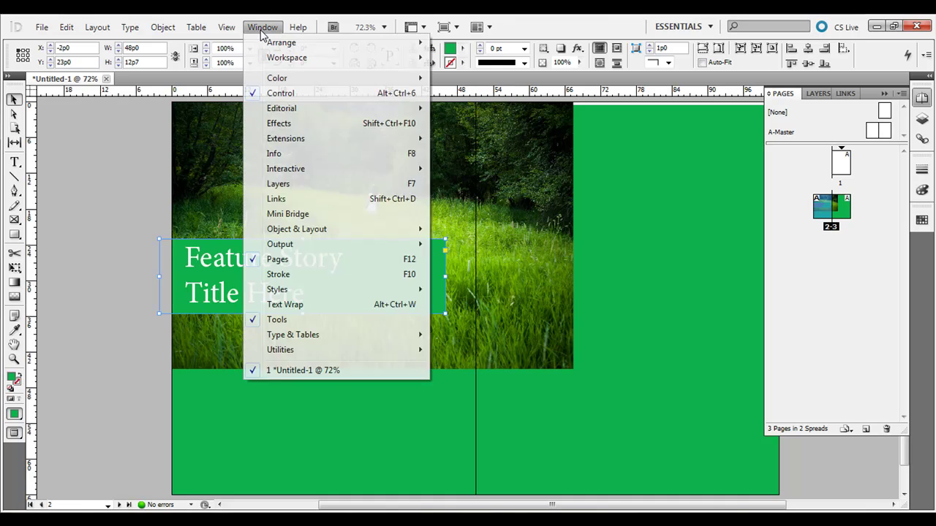
pyautogui.click(315, 129)
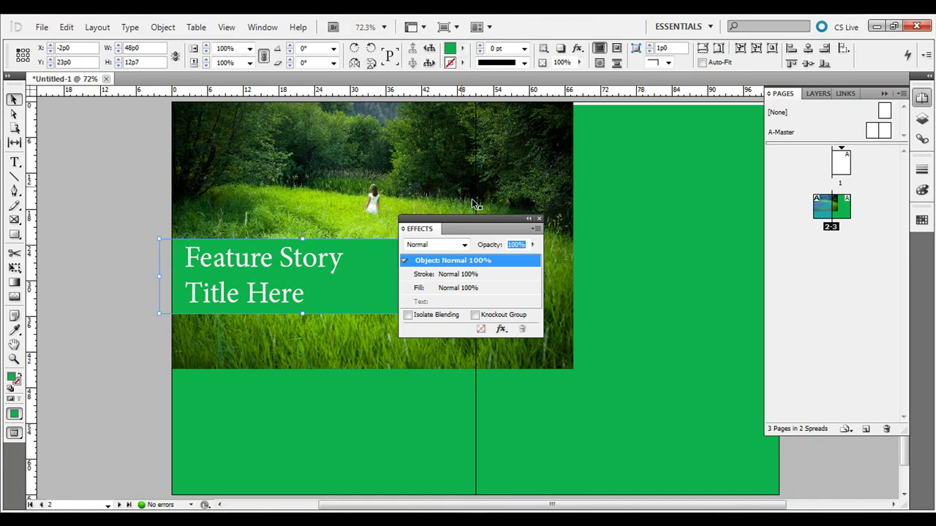
pyautogui.click(533, 245)
pyautogui.moveTo(535, 257); pyautogui.dragTo(501, 263)
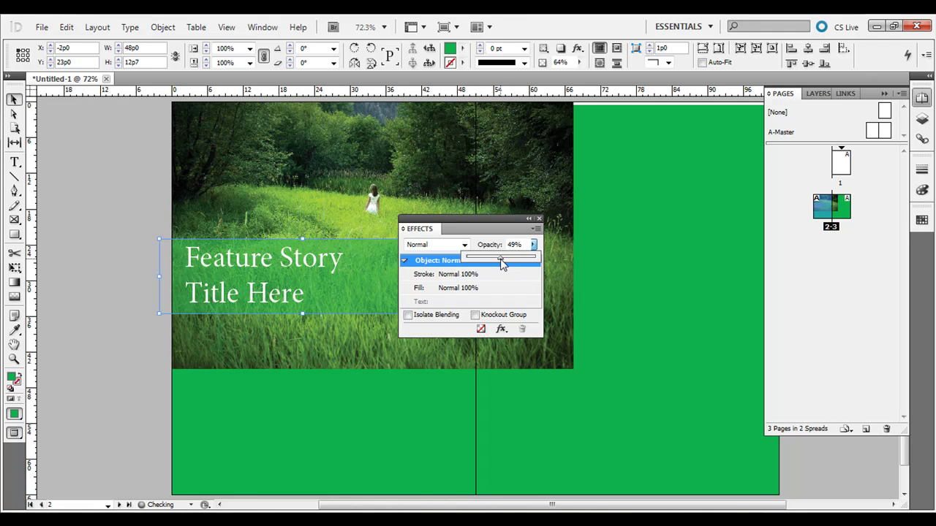
pyautogui.click(463, 246)
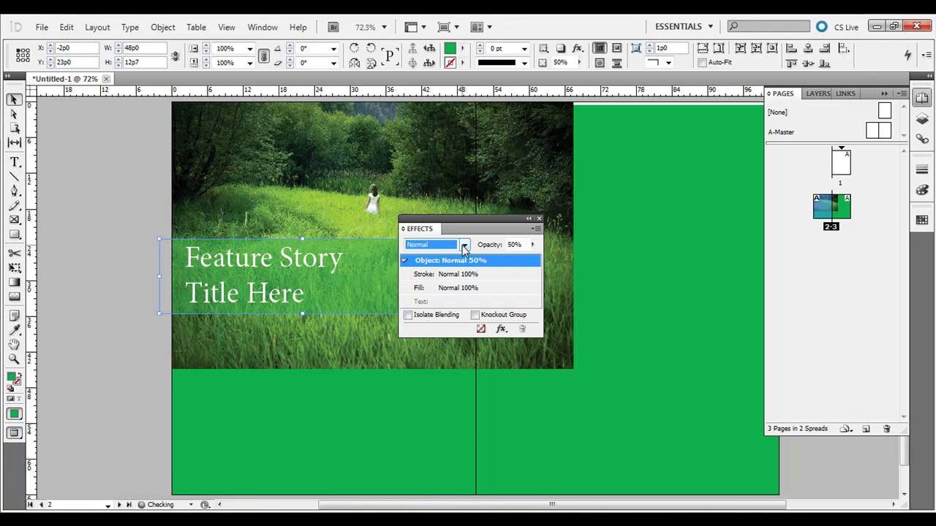
# Preview Multiply, Screen, Overlay and Hue blends on the title box, then return to Normal
pyautogui.click(463, 246)
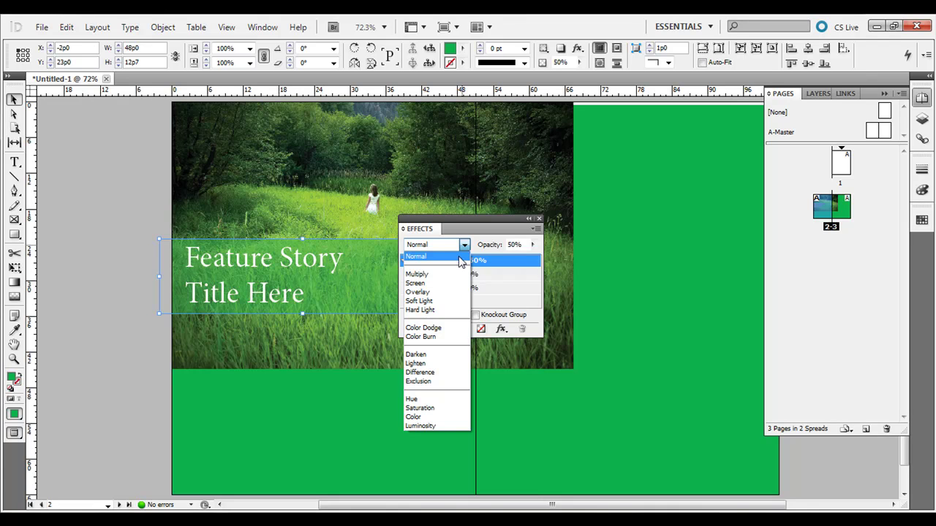
pyautogui.click(448, 274)
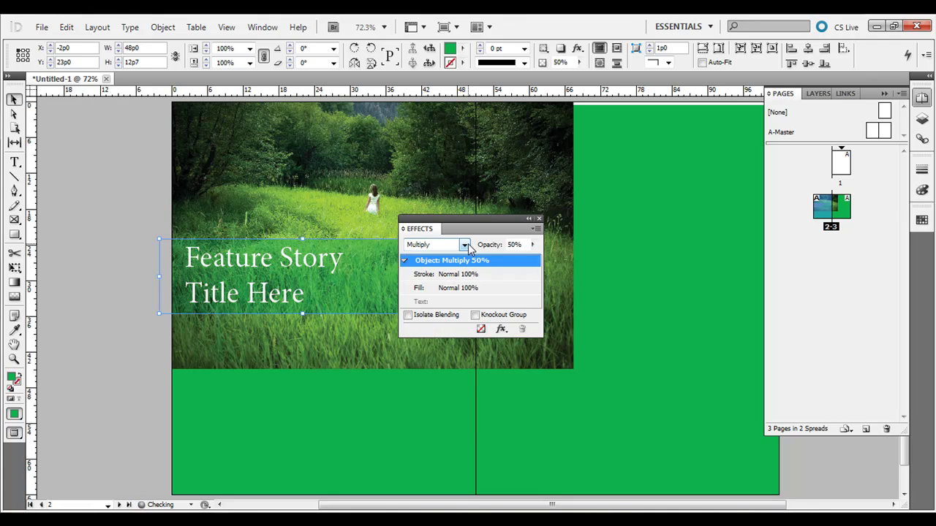
pyautogui.click(464, 245)
pyautogui.click(453, 284)
pyautogui.click(463, 245)
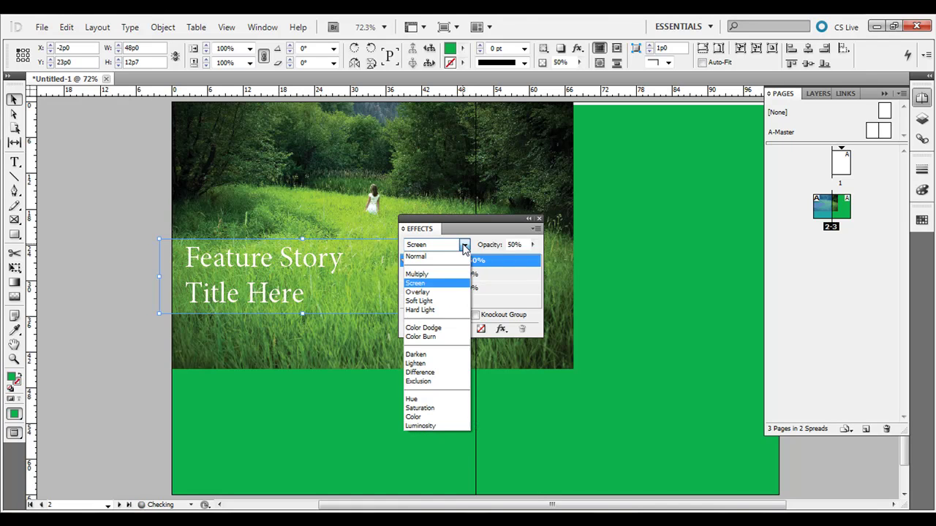
pyautogui.click(443, 291)
pyautogui.click(464, 245)
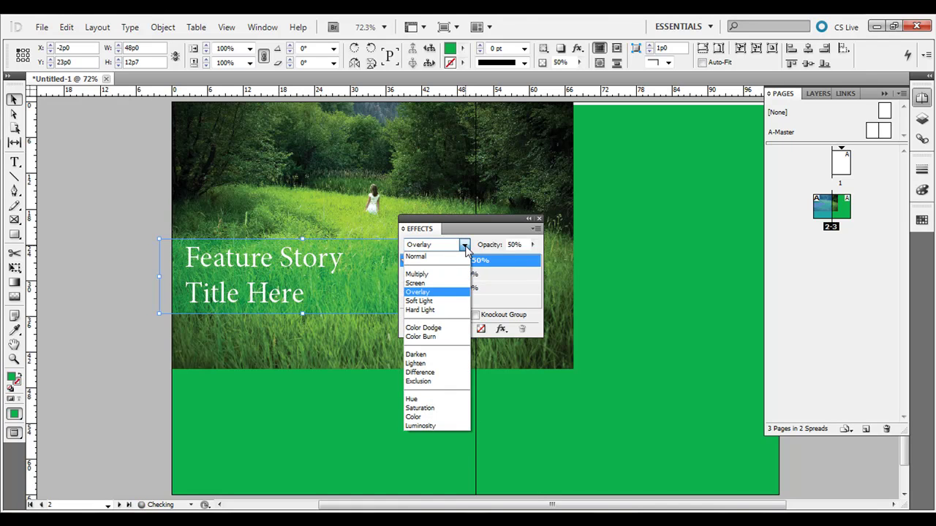
pyautogui.click(448, 274)
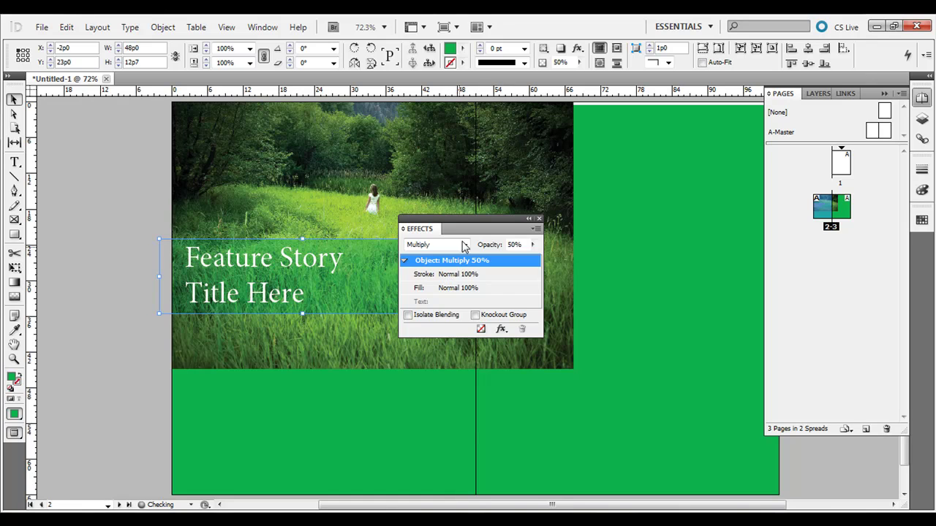
pyautogui.click(463, 245)
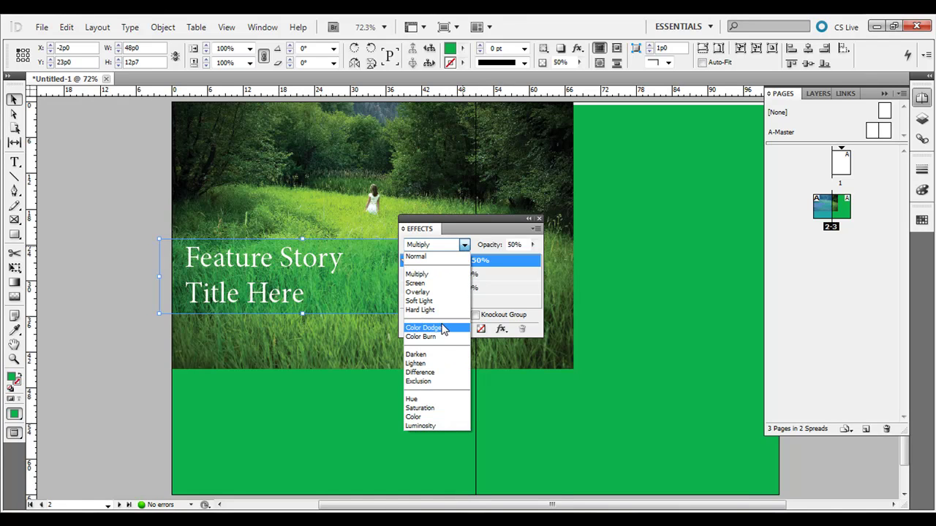
pyautogui.click(431, 399)
pyautogui.click(464, 245)
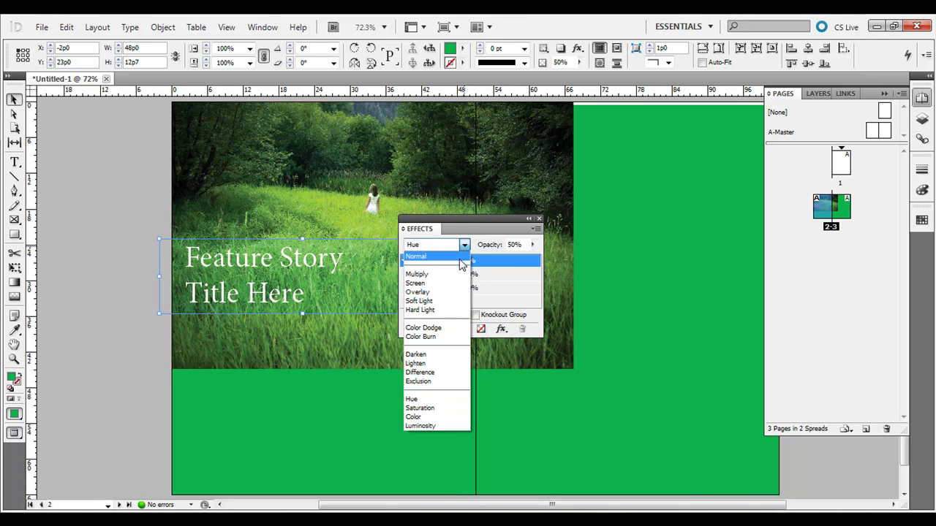
pyautogui.click(461, 254)
# Move the Effects panel off the photo and reselect the green title box
pyautogui.moveTo(446, 228); pyautogui.dragTo(674, 221)
pyautogui.click(151, 212)
pyautogui.click(415, 255)
pyautogui.click(151, 261)
pyautogui.click(426, 261)
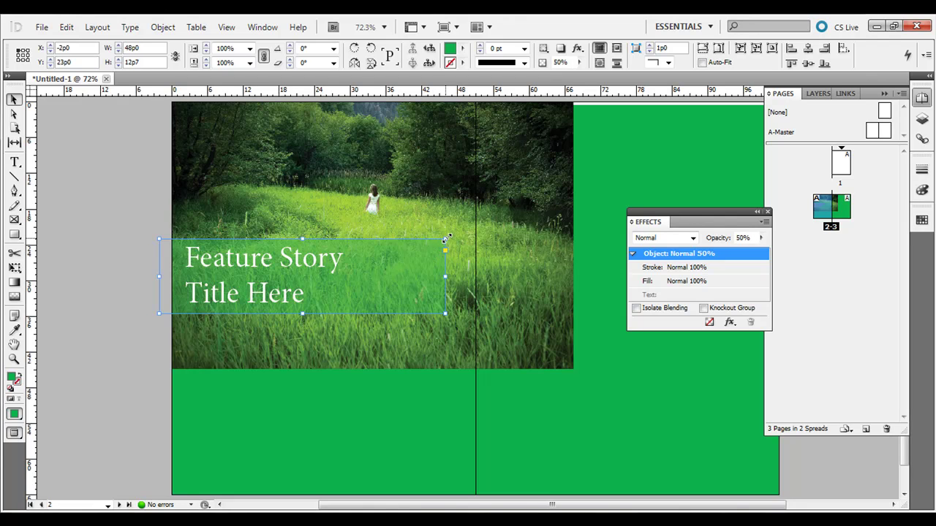
pyautogui.click(15, 235)
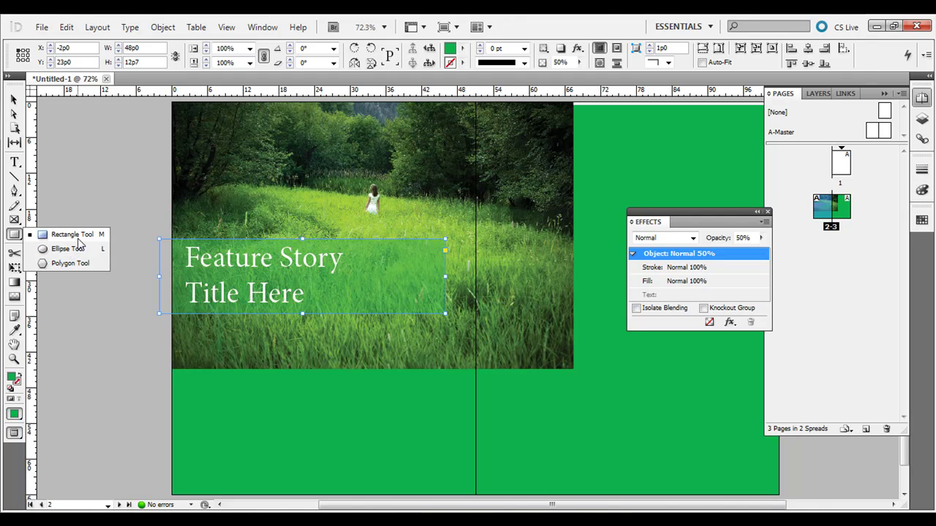
pyautogui.click(78, 234)
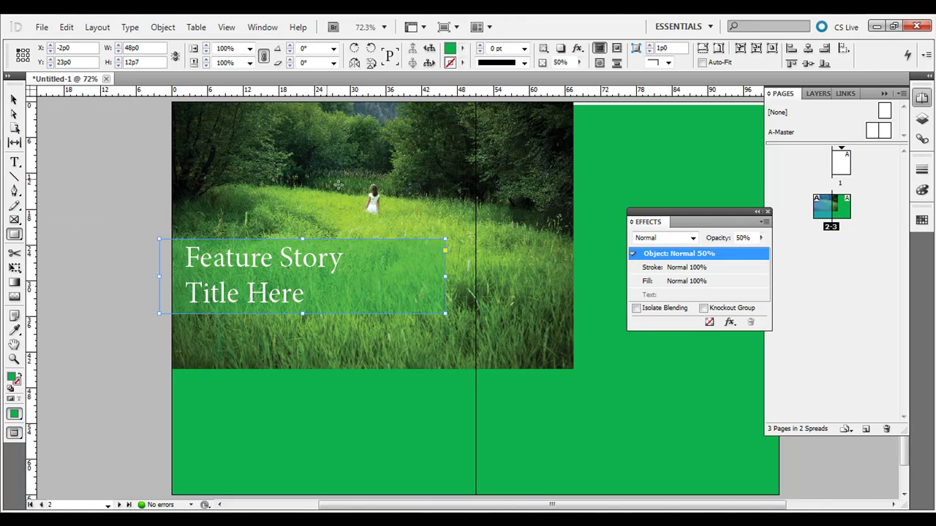
# Give the title box Rounded corners of size 2p0 through Object > Corner Options
pyautogui.click(163, 28)
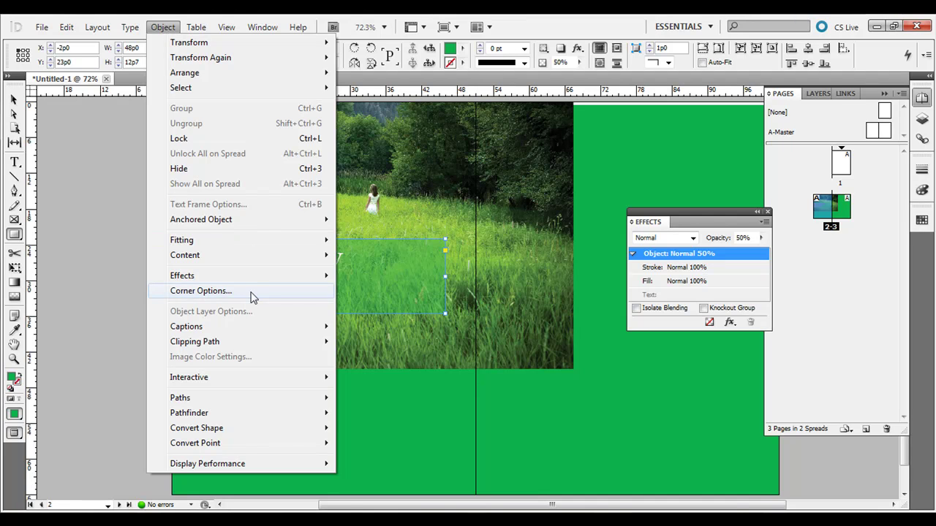
pyautogui.click(201, 291)
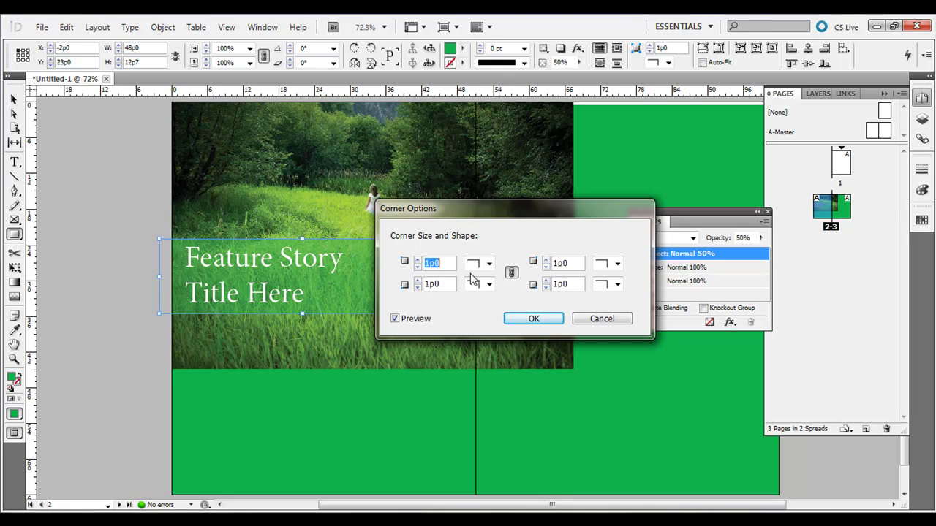
pyautogui.click(488, 264)
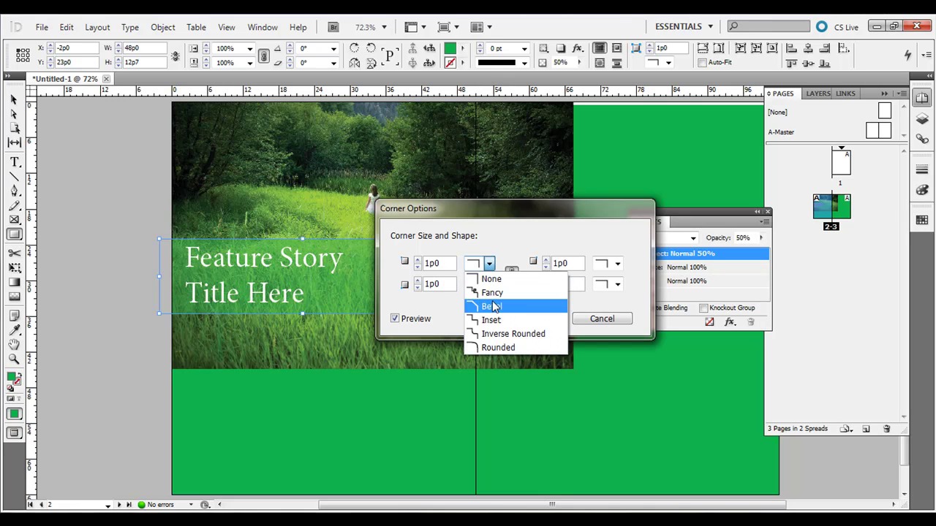
pyautogui.click(494, 346)
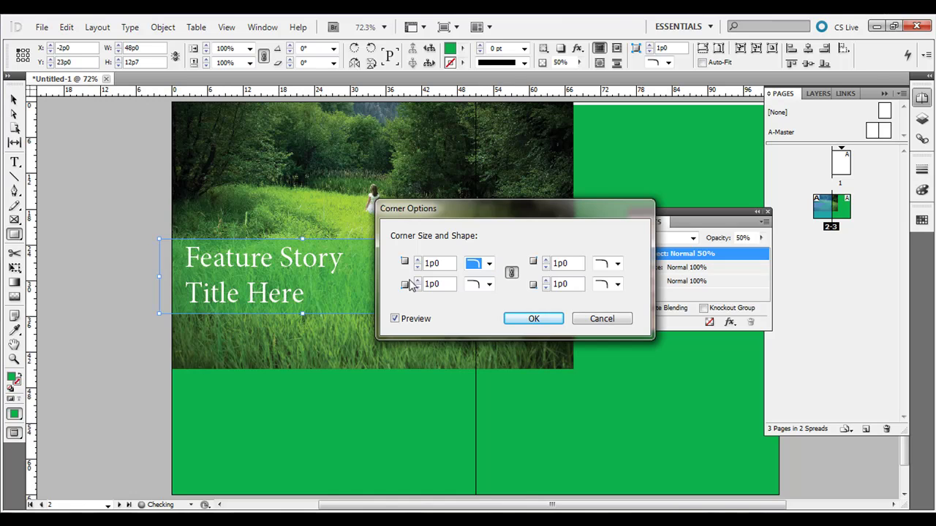
pyautogui.click(415, 261)
pyautogui.click(416, 260)
pyautogui.moveTo(444, 216); pyautogui.dragTo(588, 134)
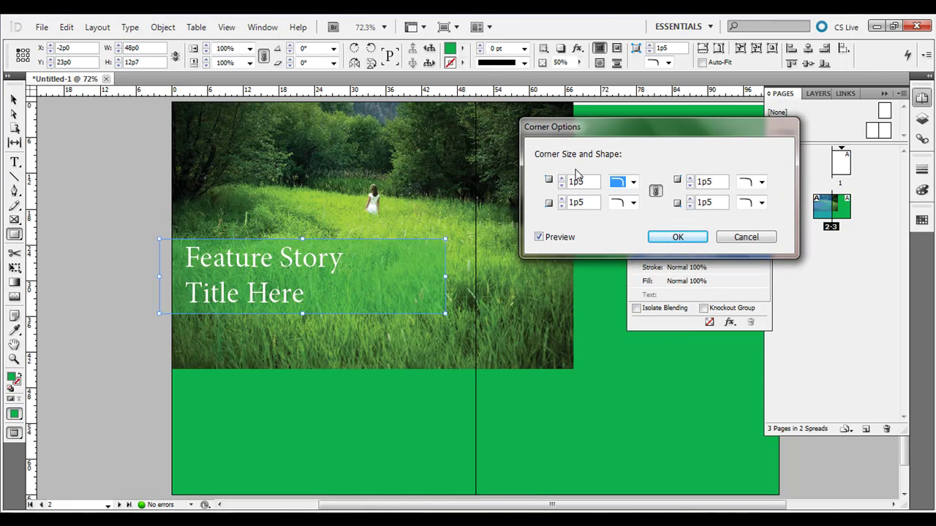
pyautogui.click(562, 179)
pyautogui.click(562, 179)
pyautogui.click(562, 179)
pyautogui.click(562, 179)
pyautogui.click(563, 179)
pyautogui.click(562, 179)
pyautogui.click(562, 179)
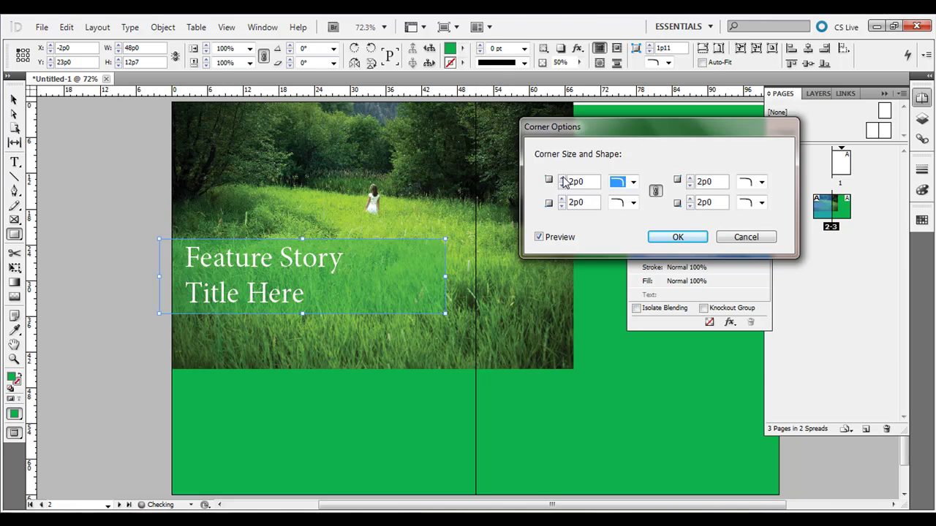
pyautogui.click(687, 238)
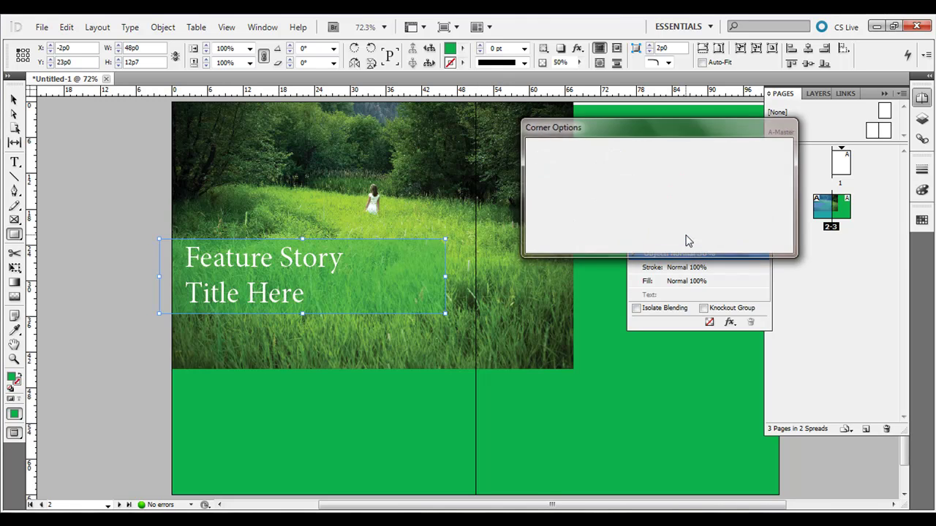
pyautogui.click(15, 100)
pyautogui.click(103, 163)
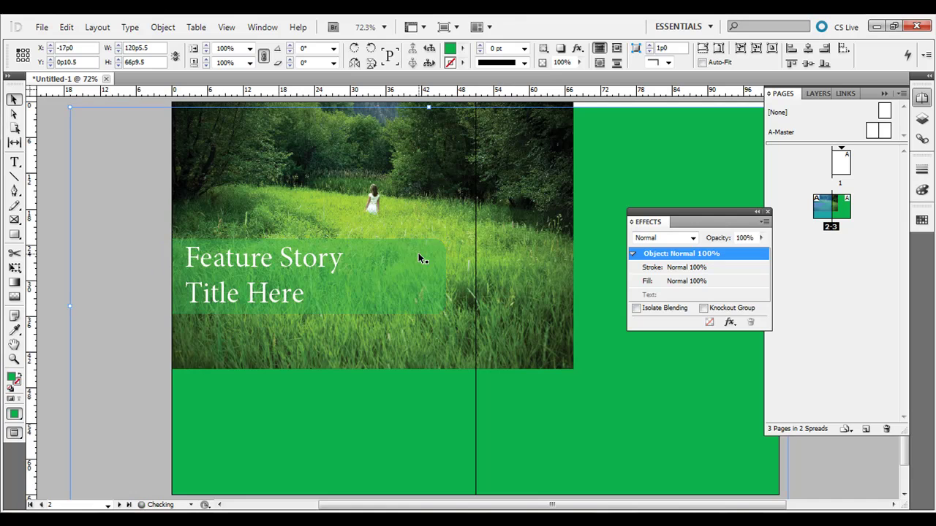
# Reset the title box to 50% opacity, stretch the photo above the page top, and move the Effects panel aside
pyautogui.click(434, 253)
pyautogui.moveTo(761, 239); pyautogui.dragTo(809, 255)
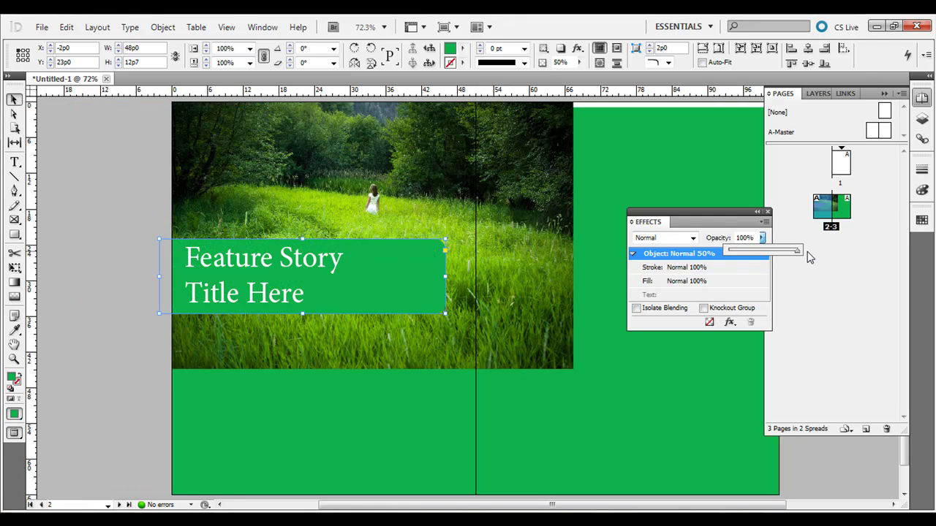
pyautogui.click(82, 201)
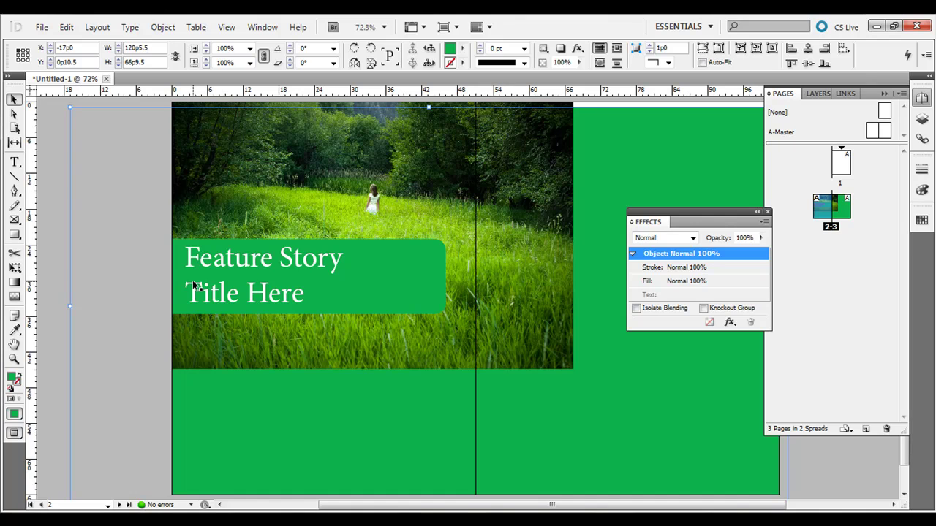
pyautogui.moveTo(602, 504); pyautogui.dragTo(679, 507)
pyautogui.moveTo(289, 107); pyautogui.dragTo(321, 96)
pyautogui.click(681, 156)
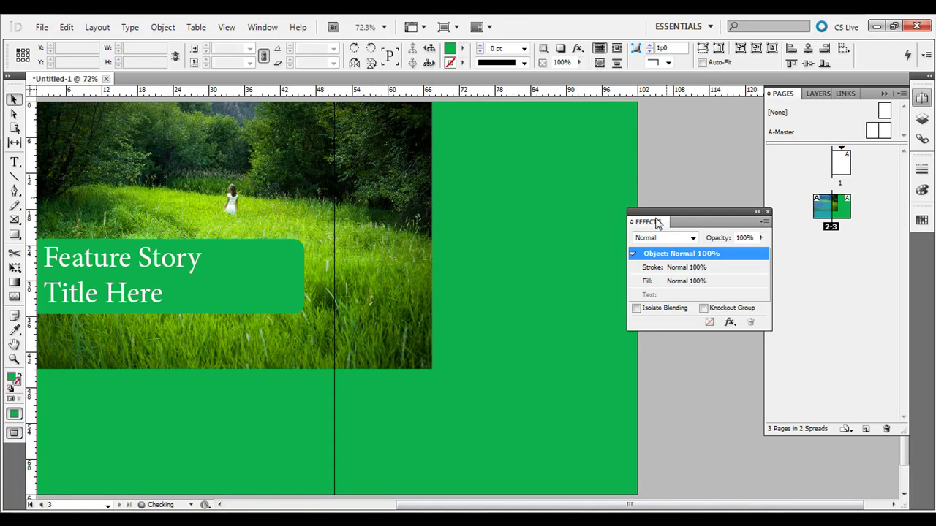
pyautogui.moveTo(661, 213); pyautogui.dragTo(712, 243)
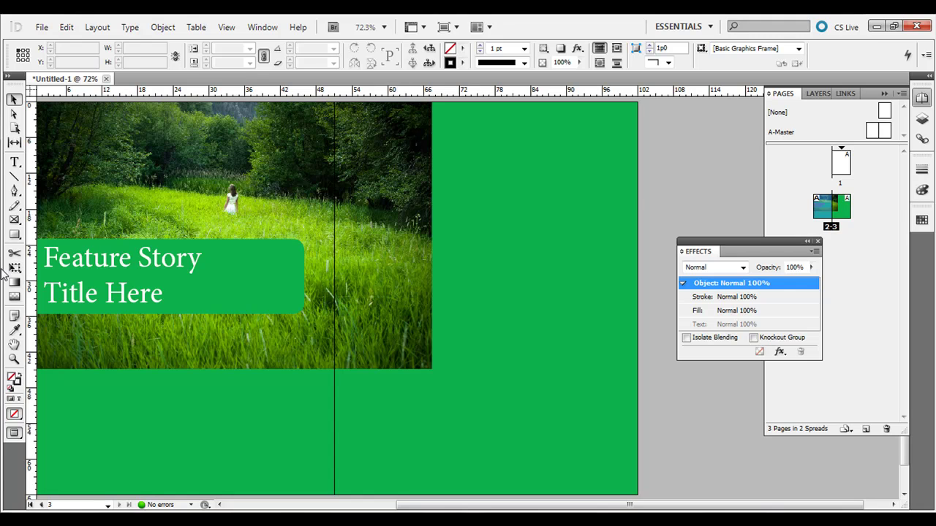
# Switch to the Ellipse Tool and set the fill colour to light blue
pyautogui.click(14, 235)
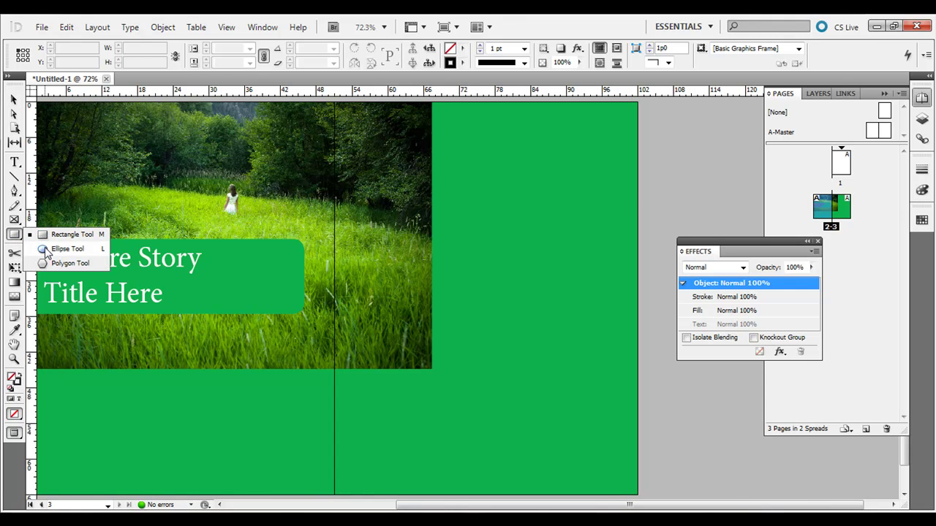
pyautogui.click(57, 249)
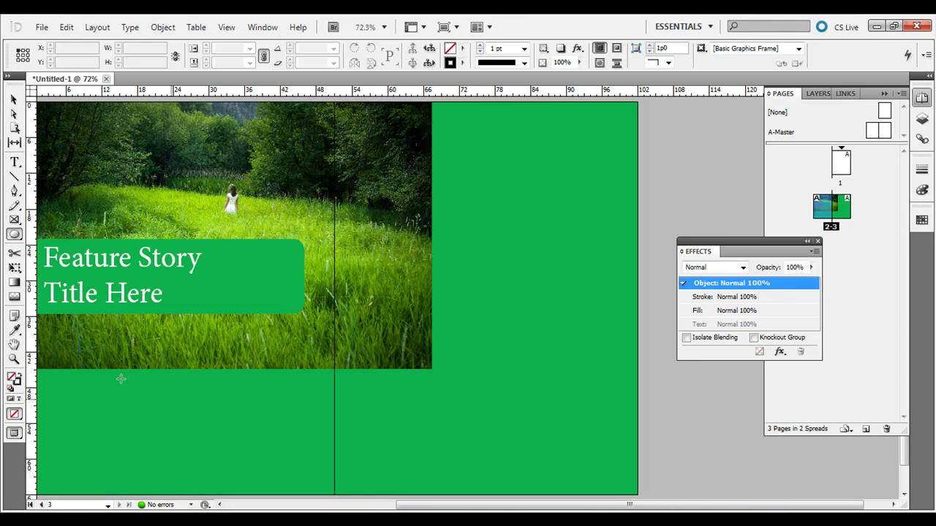
pyautogui.doubleClick(15, 377)
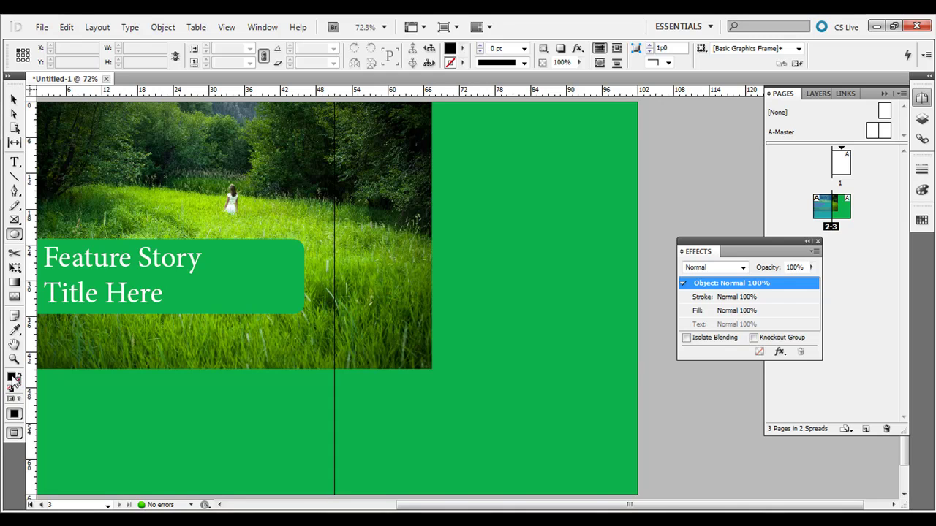
pyautogui.click(439, 251)
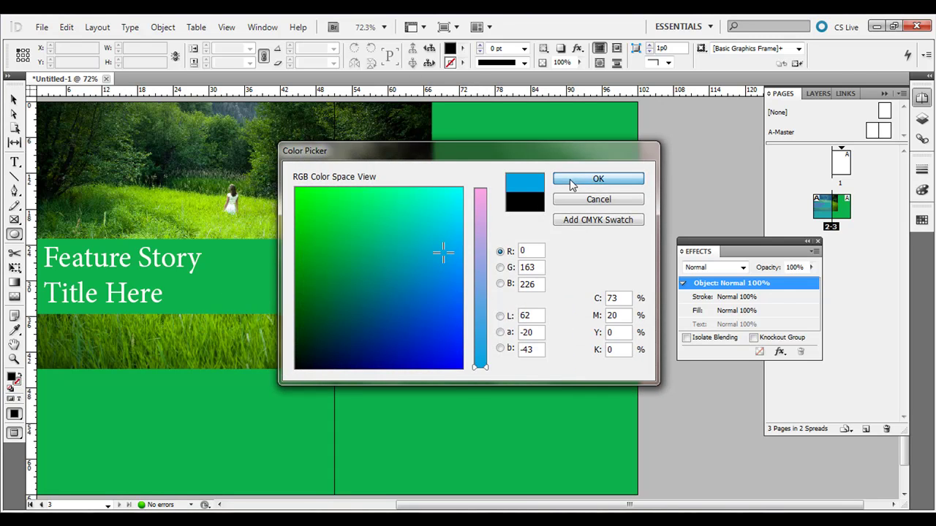
pyautogui.click(573, 178)
# Draw seven overlapping blue circles forming a cloud at the top of the right page
pyautogui.moveTo(451, 139); pyautogui.dragTo(537, 217)
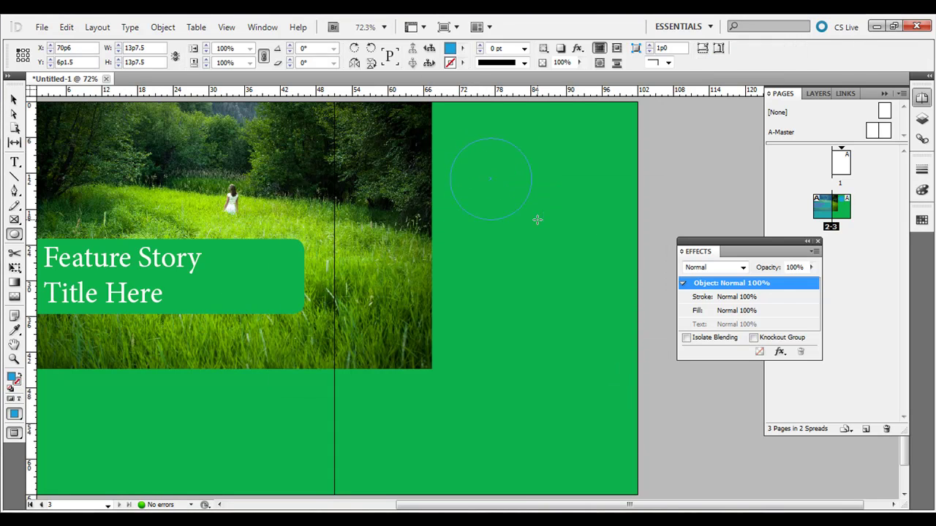
pyautogui.moveTo(497, 182); pyautogui.dragTo(556, 241)
pyautogui.moveTo(509, 131); pyautogui.dragTo(571, 203)
pyautogui.moveTo(526, 173); pyautogui.dragTo(606, 234)
pyautogui.moveTo(546, 153); pyautogui.dragTo(619, 221)
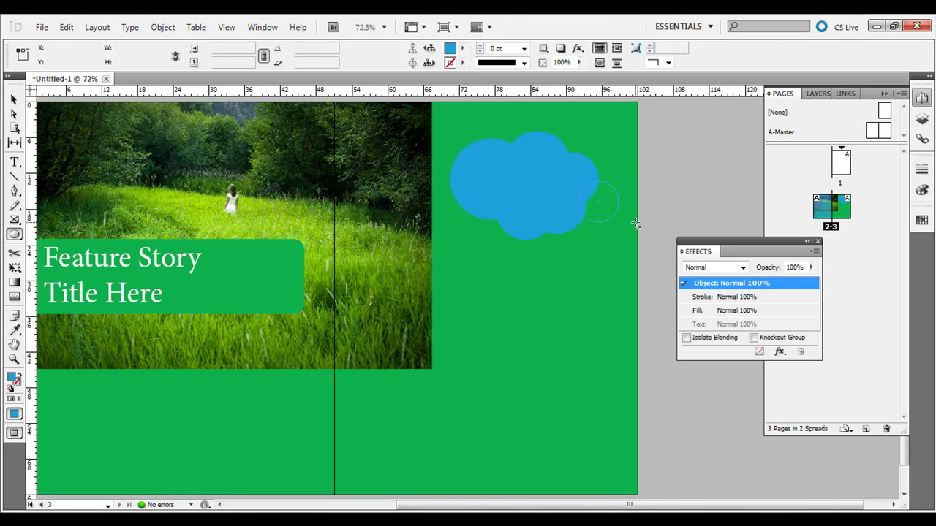
pyautogui.moveTo(590, 156); pyautogui.dragTo(614, 205)
pyautogui.moveTo(592, 163); pyautogui.dragTo(631, 199)
# Select all the cloud circles together with the Selection tool
pyautogui.click(16, 101)
pyautogui.click(476, 144)
pyautogui.keyDown('shift'); pyautogui.click(548, 150); pyautogui.keyUp('shift')
pyautogui.moveTo(697, 96); pyautogui.dragTo(484, 283)
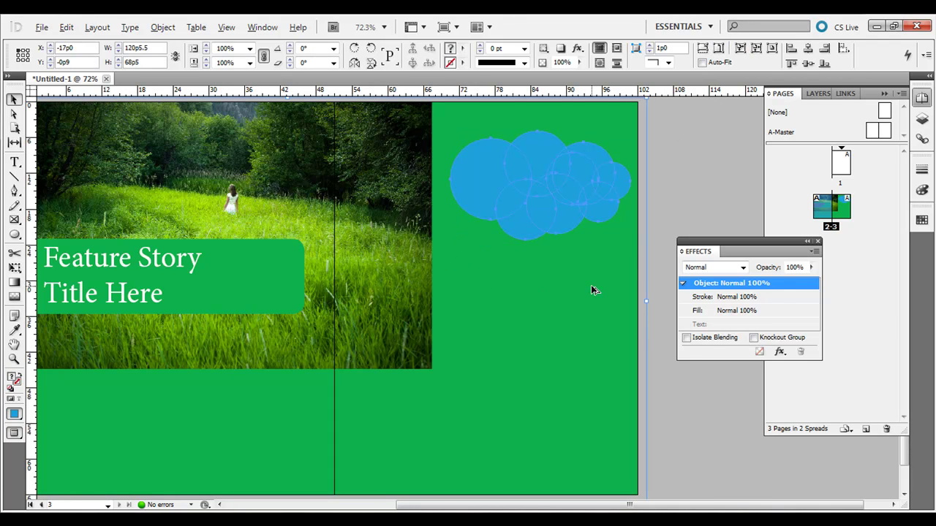
# Group the circles, combine them with Pathfinder Add, and shift the cloud slightly left and down
pyautogui.hotkey('ctrl', 'g')
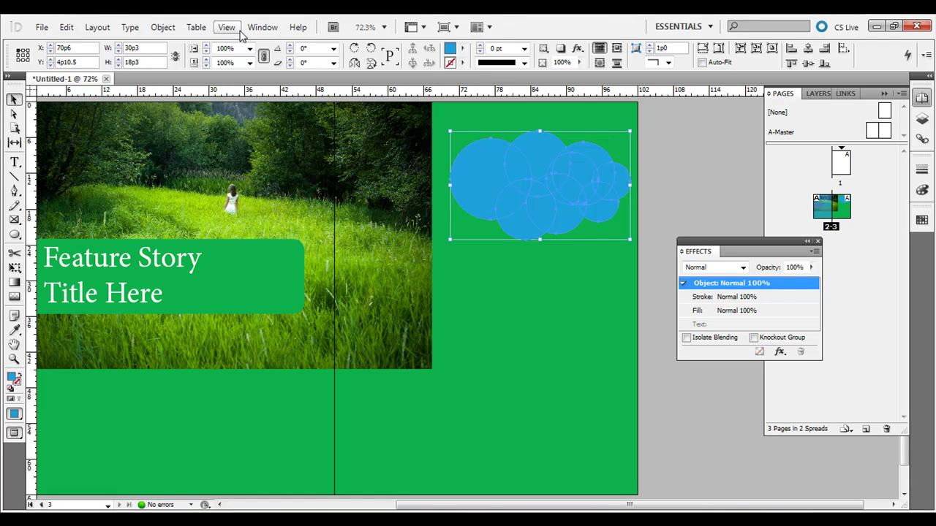
pyautogui.click(262, 28)
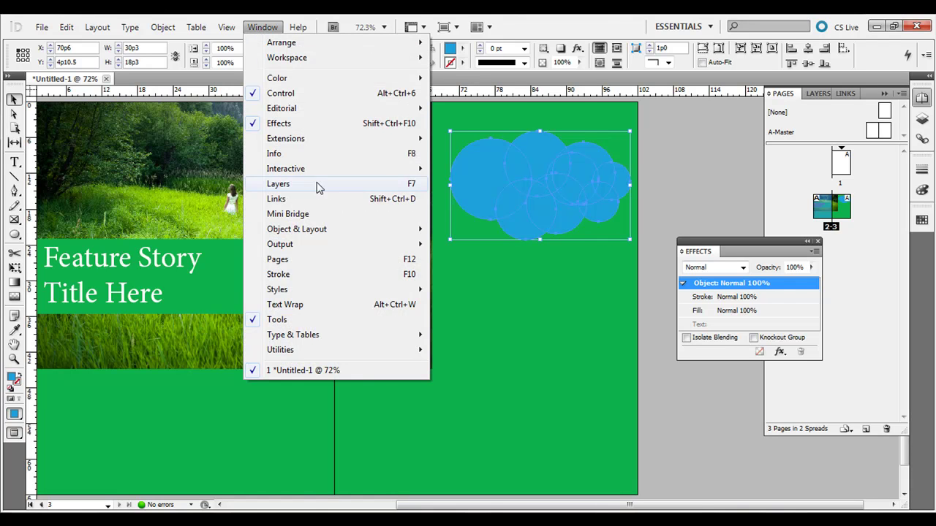
pyautogui.moveTo(333, 231)
pyautogui.click(471, 245)
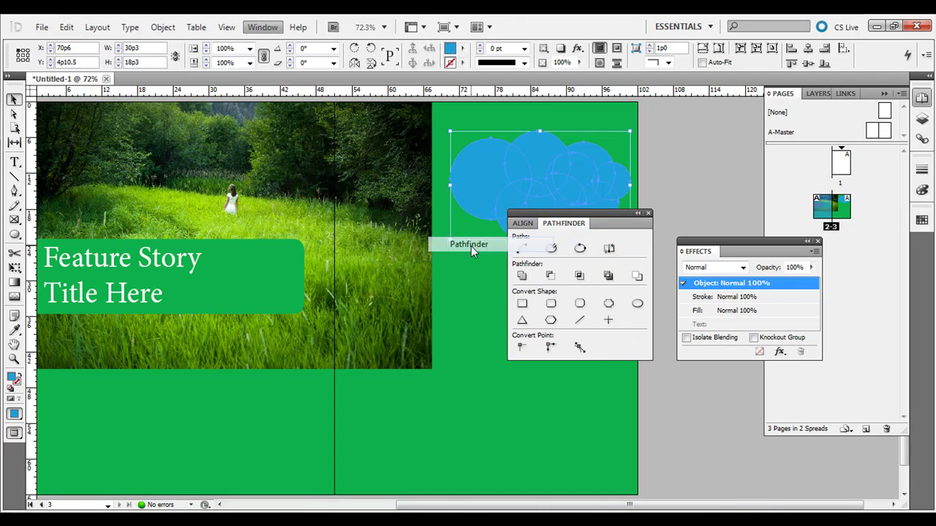
pyautogui.moveTo(605, 222); pyautogui.dragTo(608, 293)
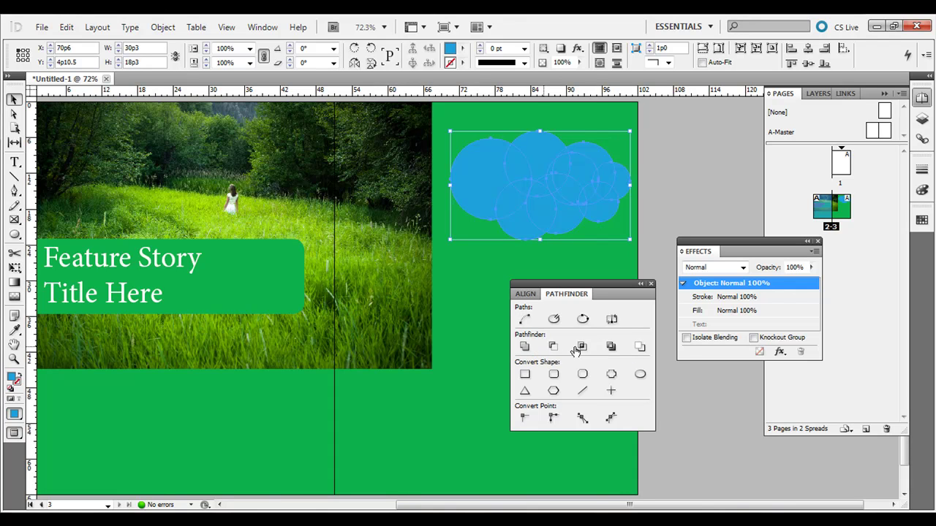
pyautogui.click(524, 349)
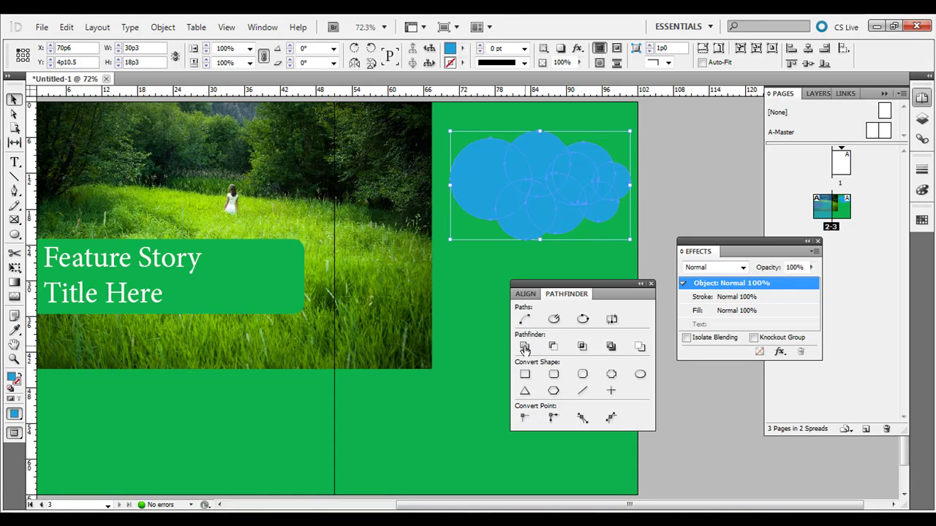
pyautogui.moveTo(531, 178); pyautogui.dragTo(522, 194)
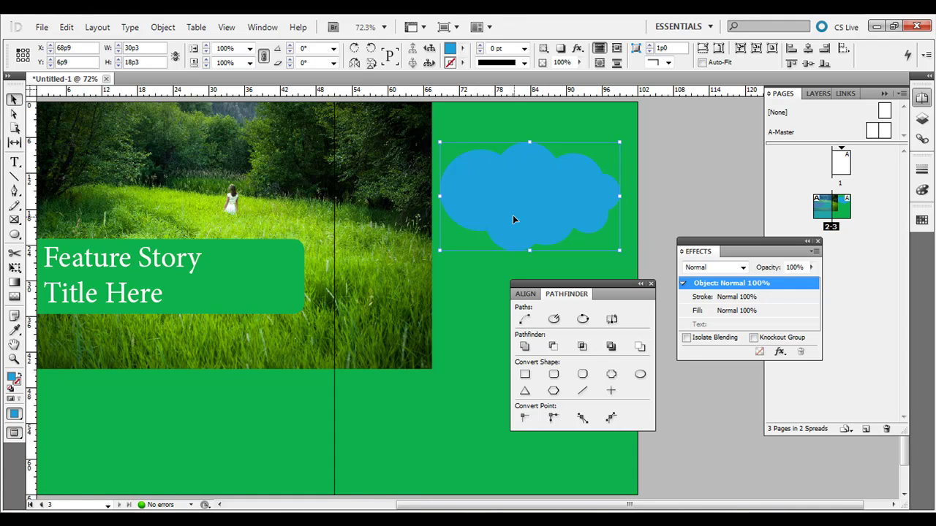
# Give the cloud a black stroke with an 8 pt weight
pyautogui.doubleClick(13, 377)
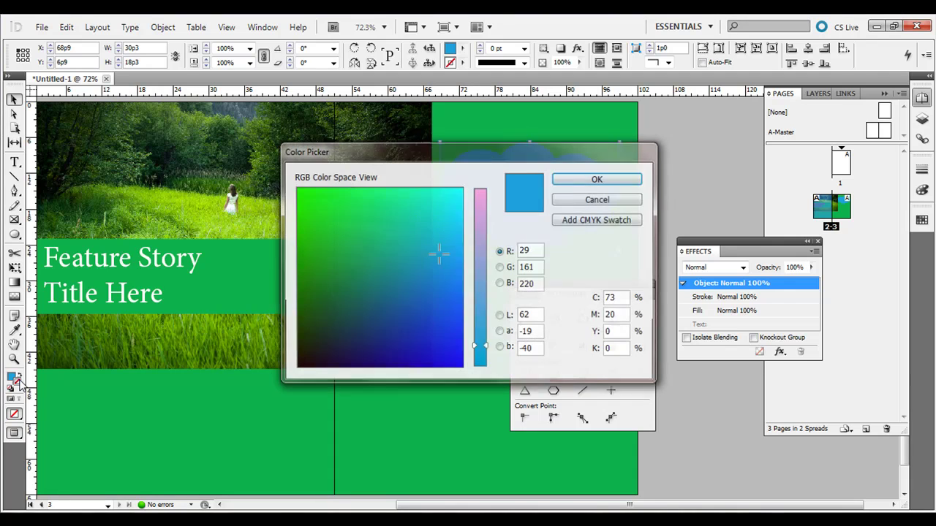
pyautogui.moveTo(383, 290); pyautogui.dragTo(282, 418)
pyautogui.click(490, 373)
pyautogui.click(587, 179)
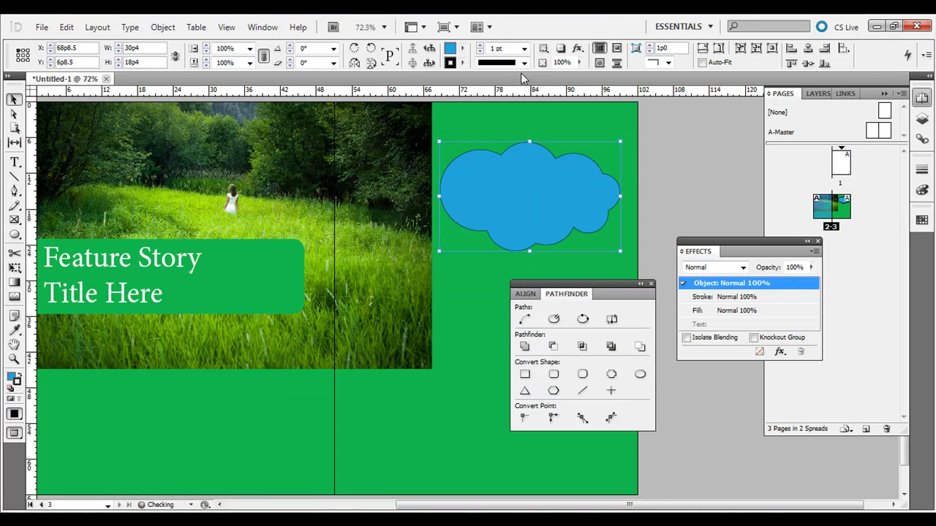
pyautogui.click(526, 48)
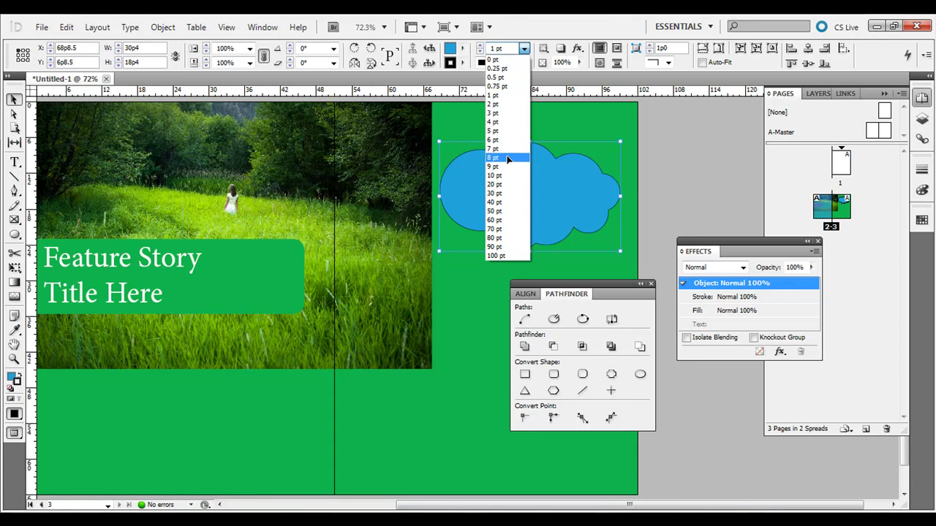
pyautogui.click(509, 160)
# Position the outlined cloud near the top of the right page
pyautogui.moveTo(502, 187); pyautogui.dragTo(487, 129)
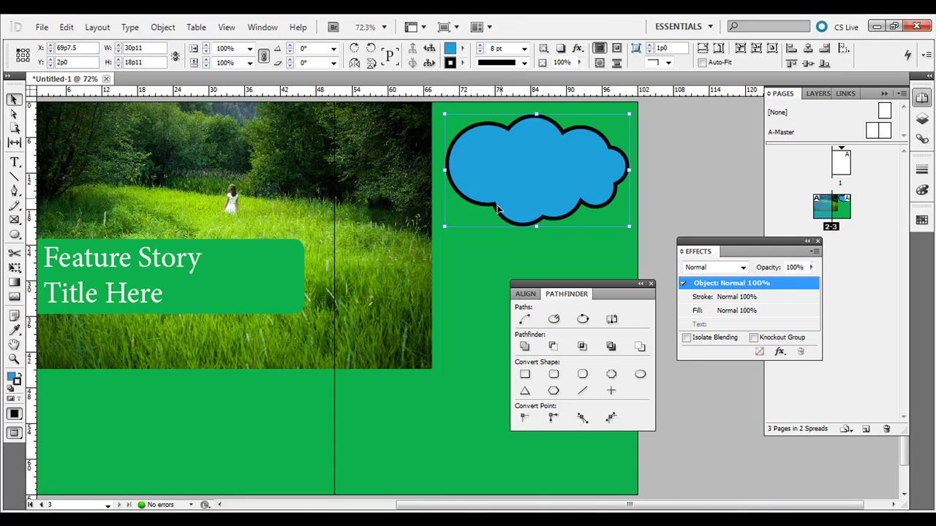
pyautogui.click(162, 30)
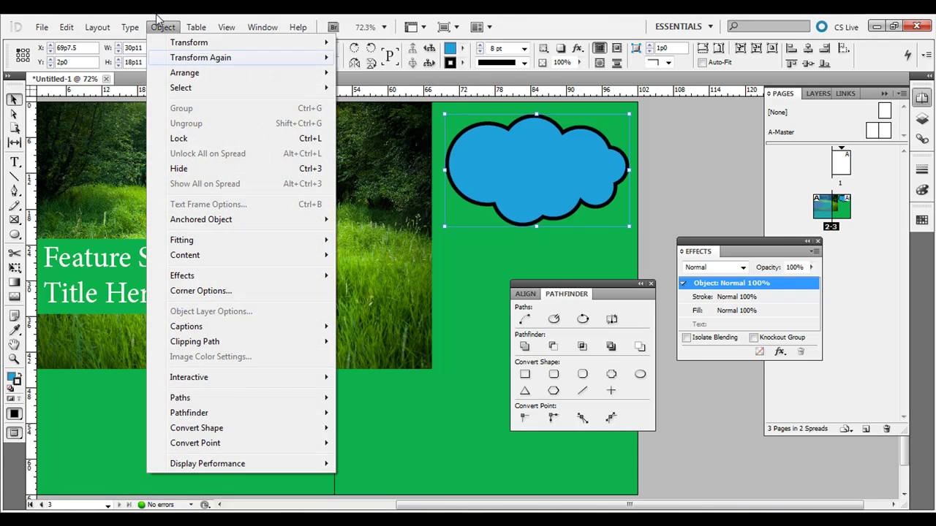
pyautogui.click(157, 29)
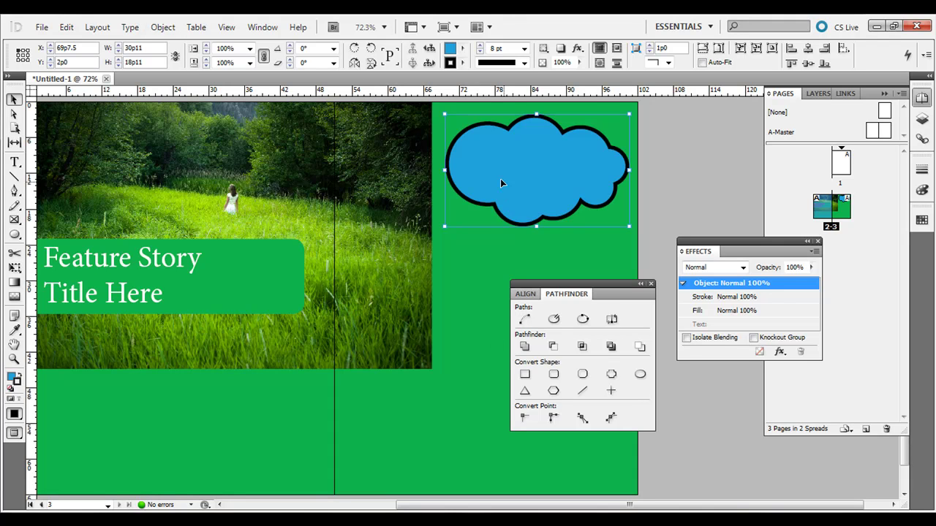
pyautogui.moveTo(583, 169); pyautogui.dragTo(573, 161)
pyautogui.moveTo(630, 504); pyautogui.dragTo(590, 504)
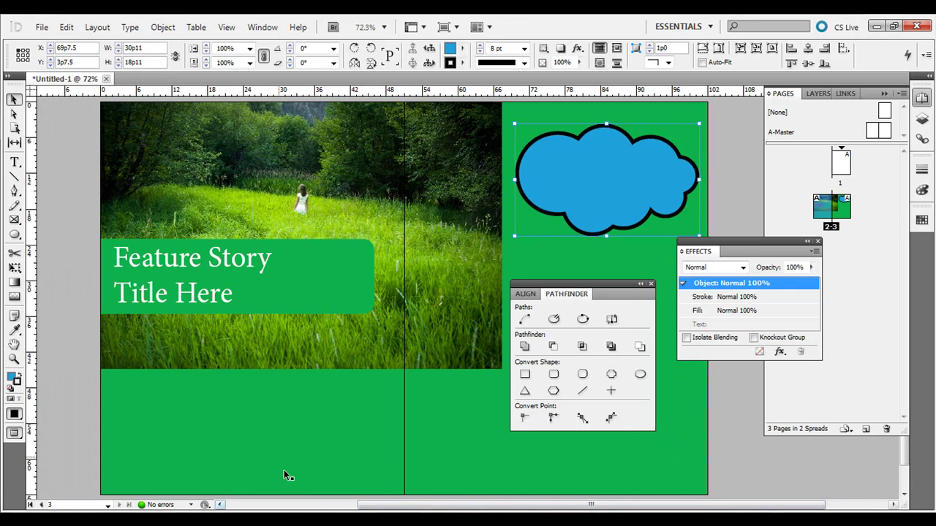
pyautogui.moveTo(605, 177); pyautogui.dragTo(604, 165)
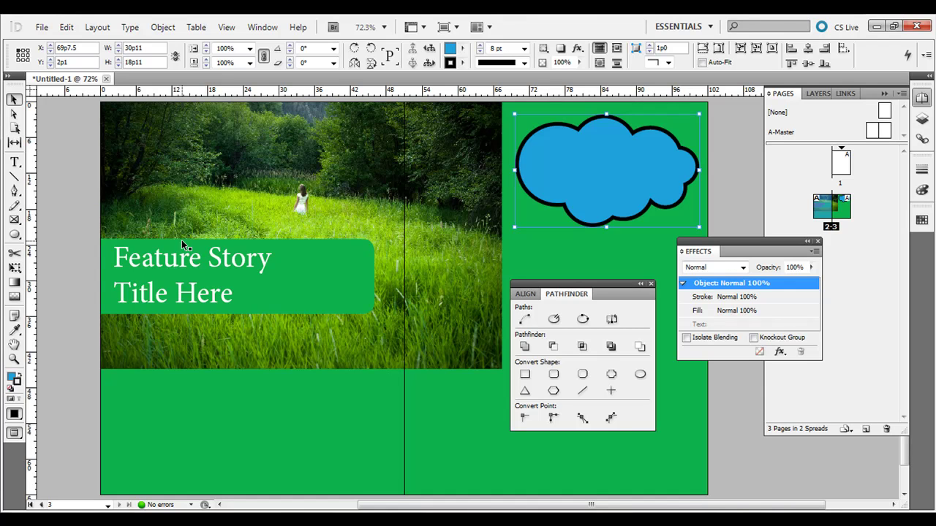
# Close Pathfinder and eyedropper the title box's green fill onto the cloud
pyautogui.click(651, 284)
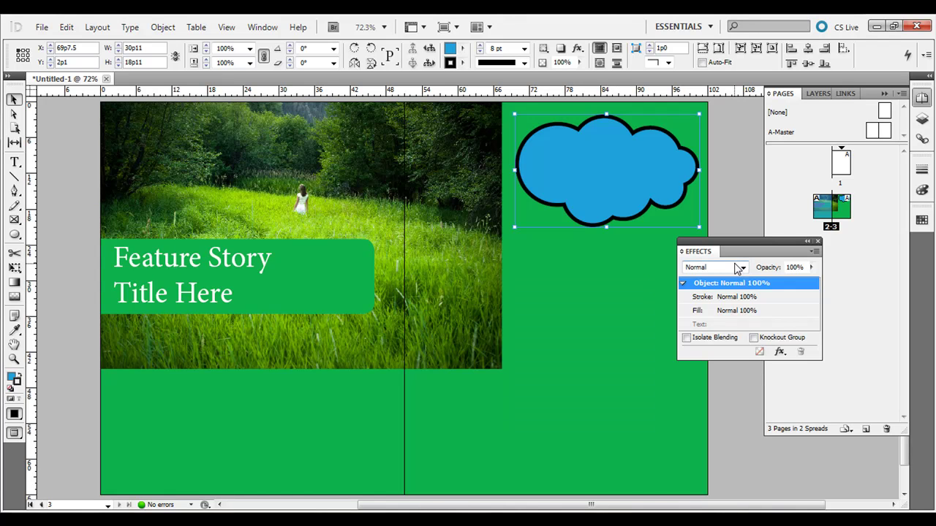
pyautogui.click(14, 331)
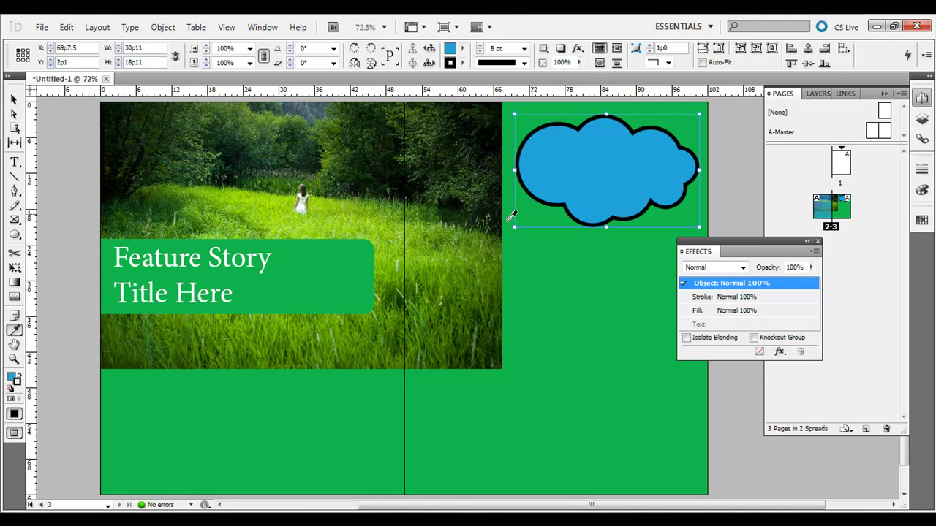
pyautogui.click(349, 254)
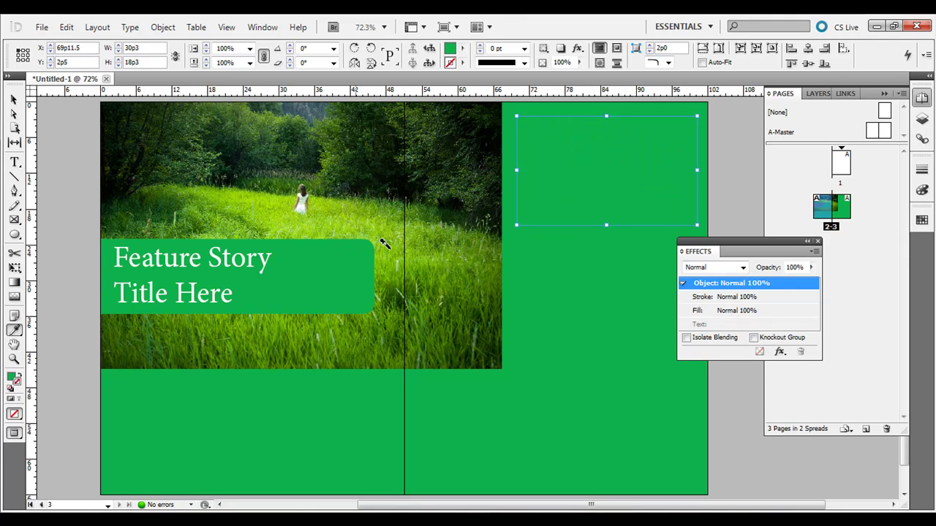
pyautogui.click(13, 98)
pyautogui.moveTo(613, 171)
pyautogui.mouseDown()
pyautogui.moveTo(410, 163)
pyautogui.moveTo(571, 182)
pyautogui.moveTo(632, 176)
pyautogui.moveTo(614, 183)
pyautogui.mouseUp()
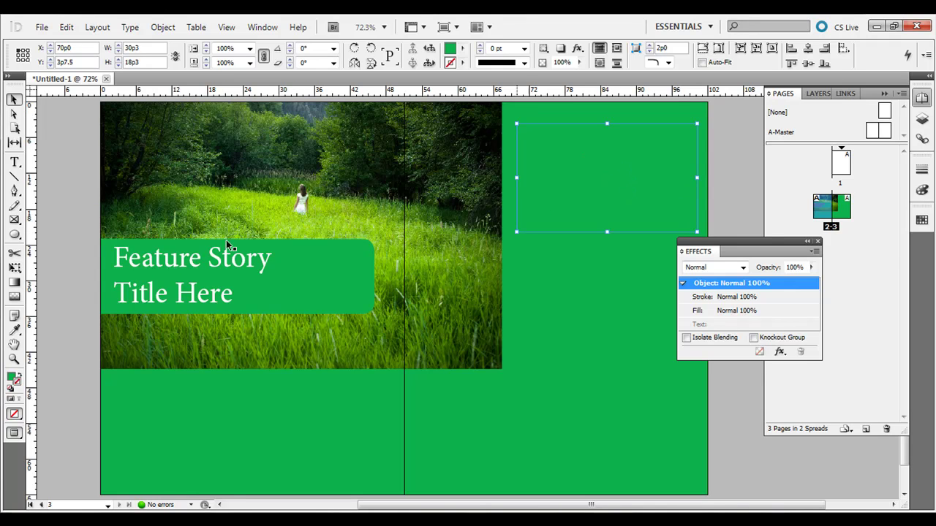
# Sample the photo with the Eyedropper to give the cloud a thin light green outline
pyautogui.click(14, 330)
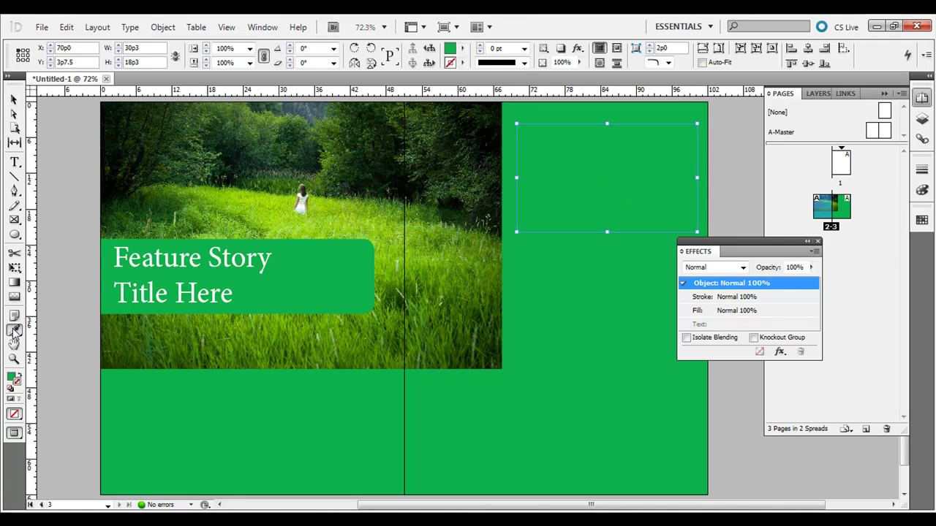
pyautogui.click(348, 220)
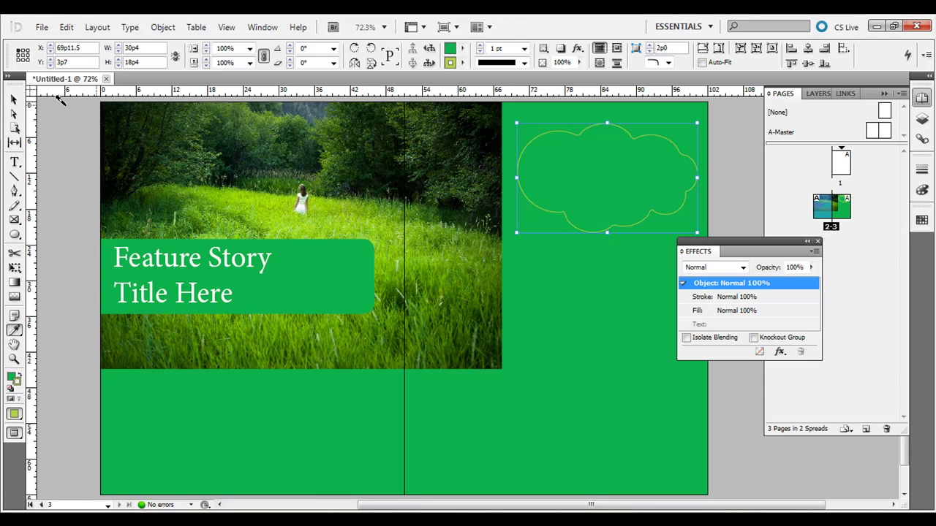
pyautogui.click(14, 101)
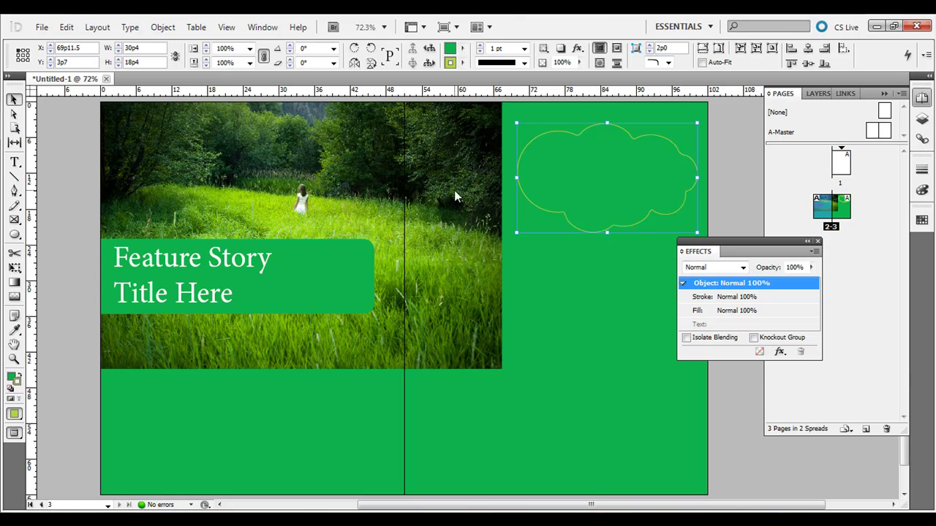